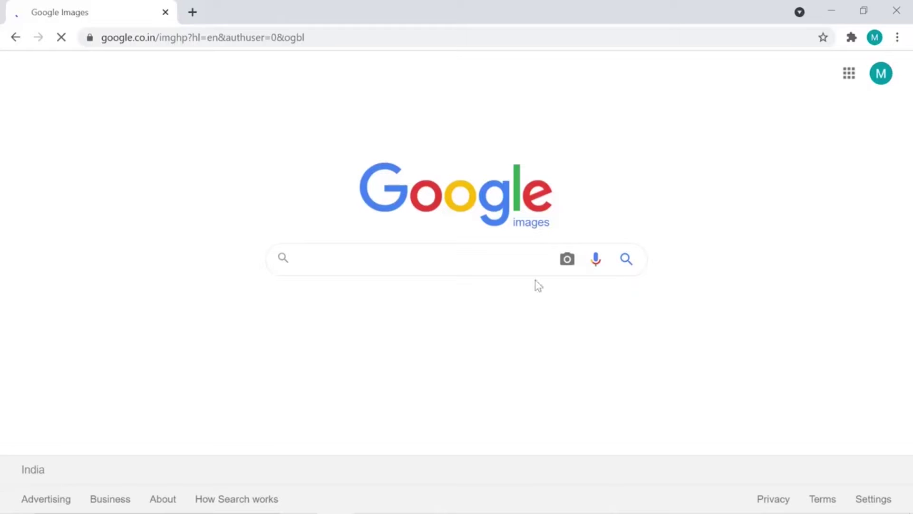
# Search Google Images for "Lace"
pyautogui.click(455, 257)
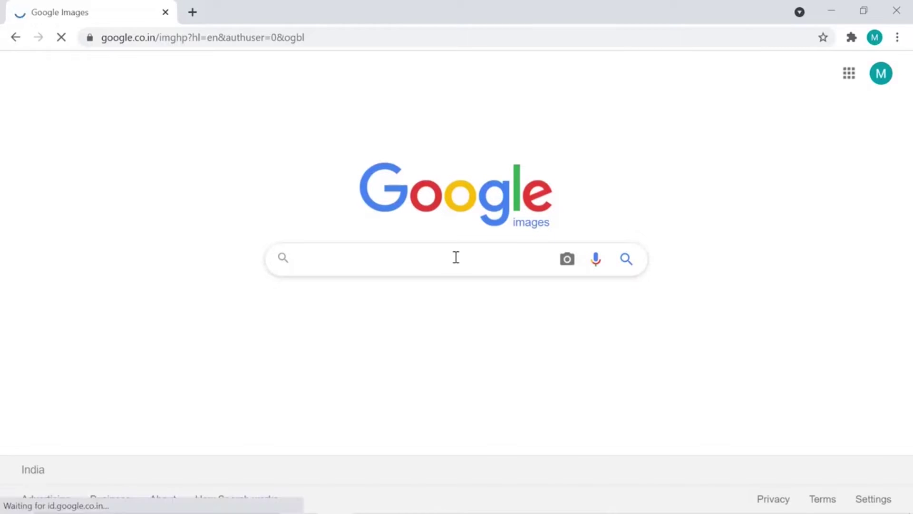
pyautogui.write('Lace')
pyautogui.press('Return')
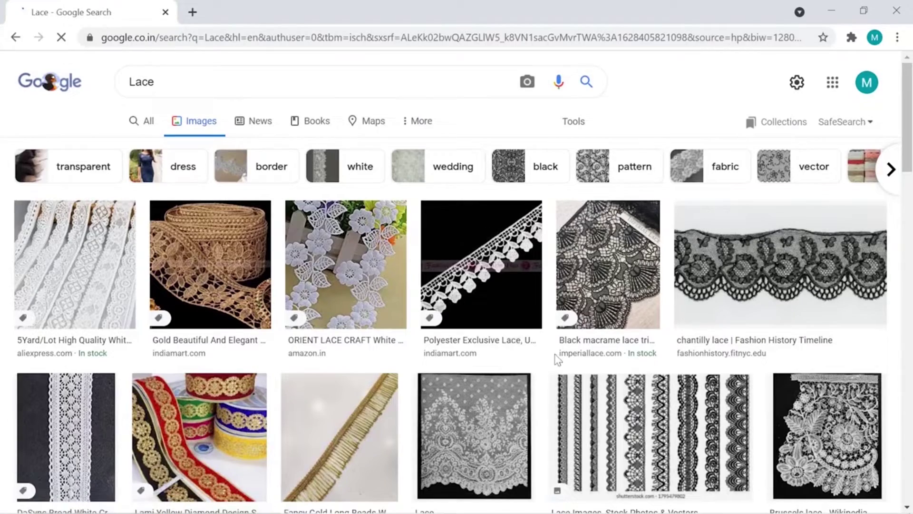
# Examine the lace image results, previewing the white elastic lace ribbon trims and browsing their related images
pyautogui.click(95, 280)
pyautogui.scroll(-6, 199, 335)
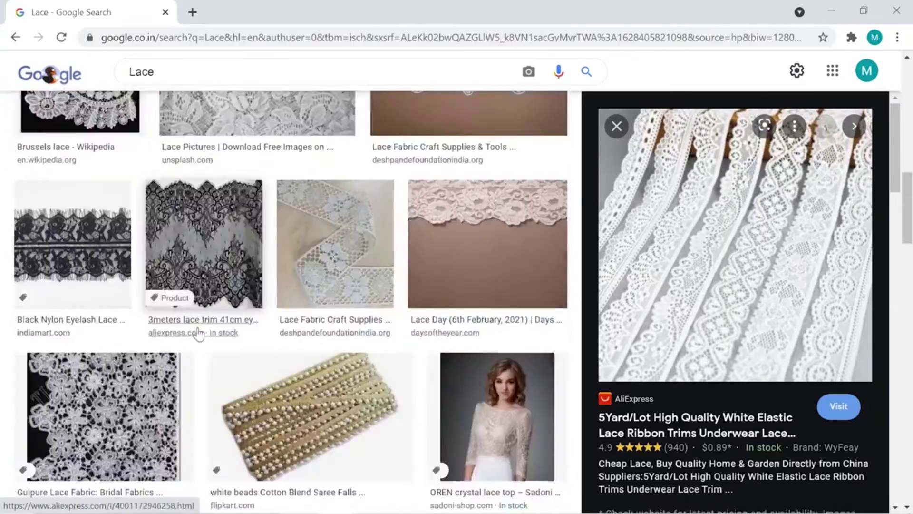
pyautogui.scroll(6, 199, 335)
pyautogui.click(526, 417)
pyautogui.scroll(-15, 526, 417)
pyautogui.scroll(-14, 841, 399)
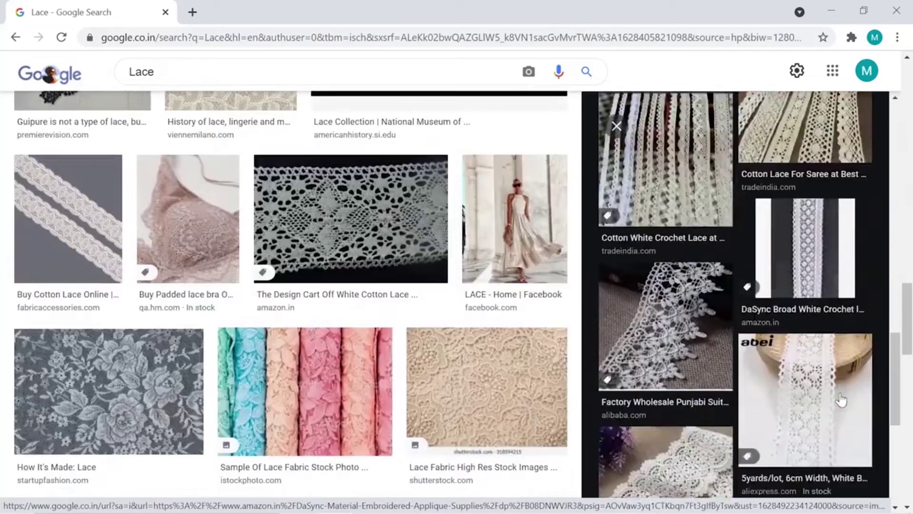
pyautogui.scroll(-2, 840, 399)
pyautogui.scroll(-15, 483, 128)
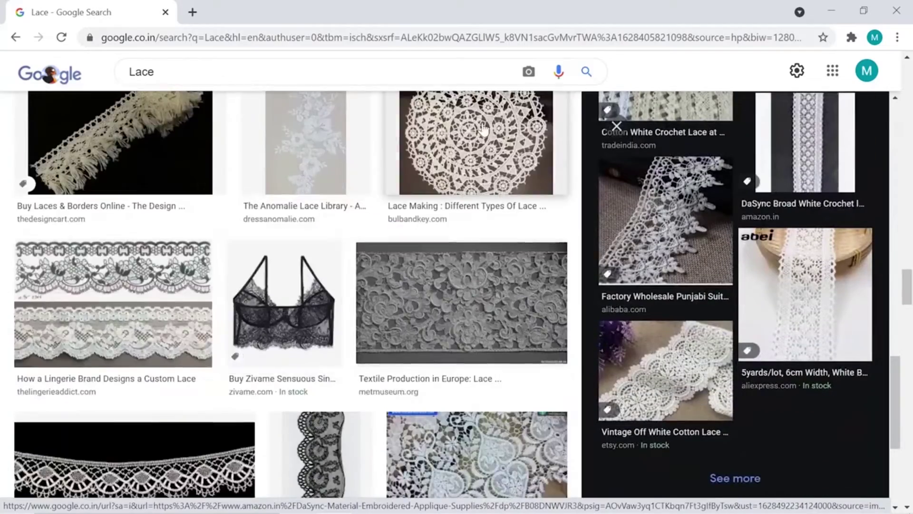
pyautogui.scroll(-20, 482, 129)
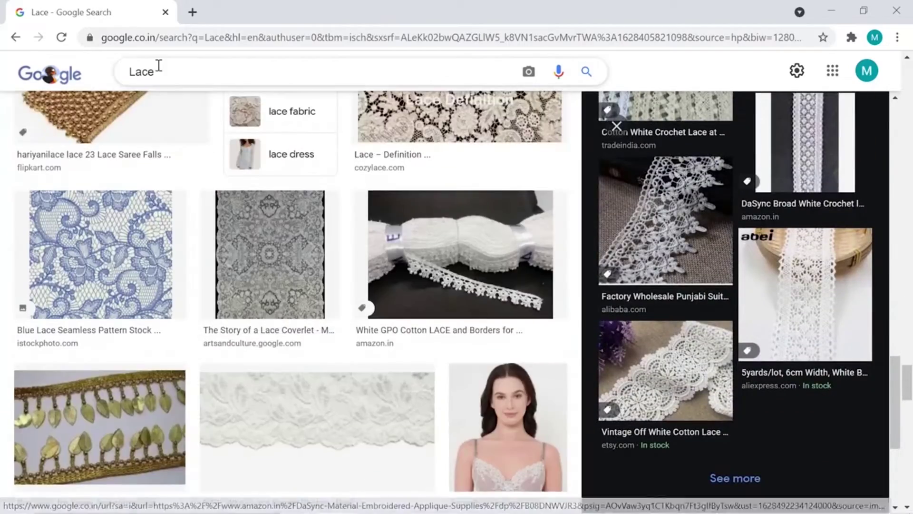
# Refine the image search to "Crochet Lace"
pyautogui.click(159, 66)
pyautogui.press('Home')
pyautogui.write('Crochet')
pyautogui.press('Return')
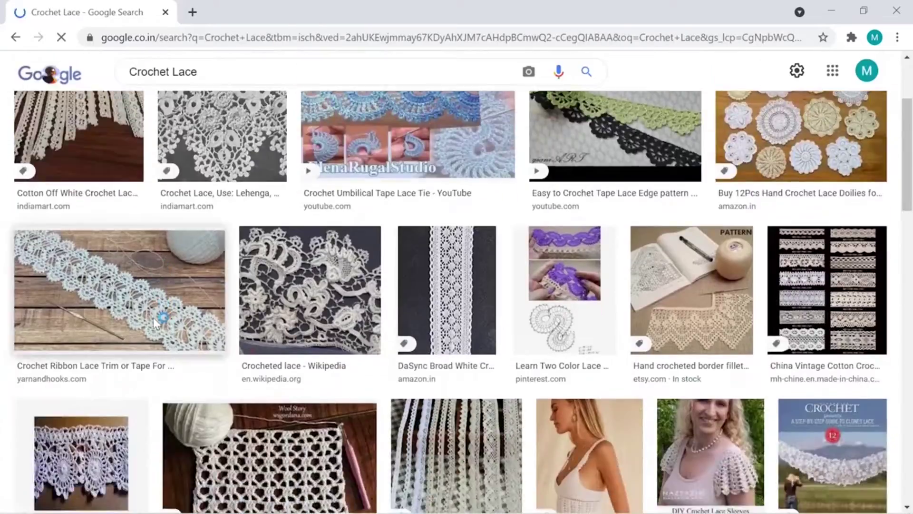
# Examine the crochet lace results, previewing the IndiaMART White Crochet Lace, the AliExpress 20Yards Lace Trim and its related images
pyautogui.scroll(-10, 156, 323)
pyautogui.click(525, 212)
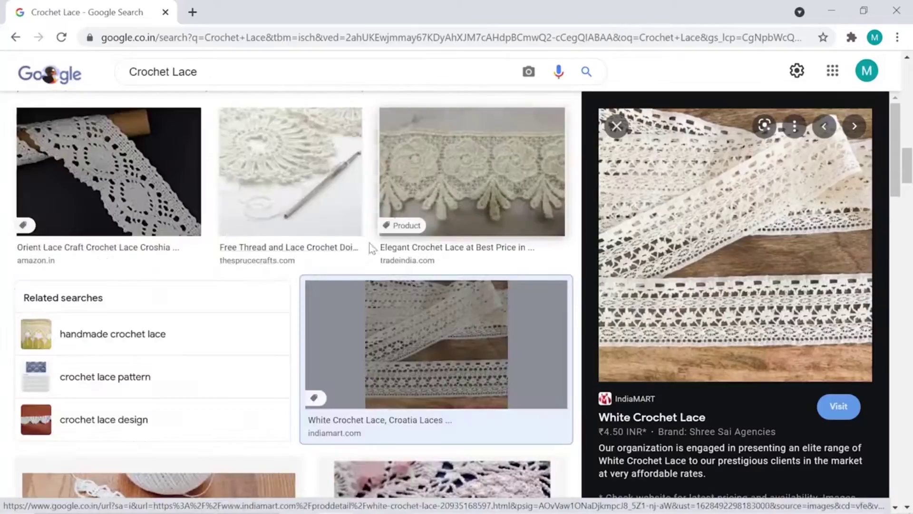
pyautogui.scroll(-10, 292, 267)
pyautogui.scroll(-5, 292, 269)
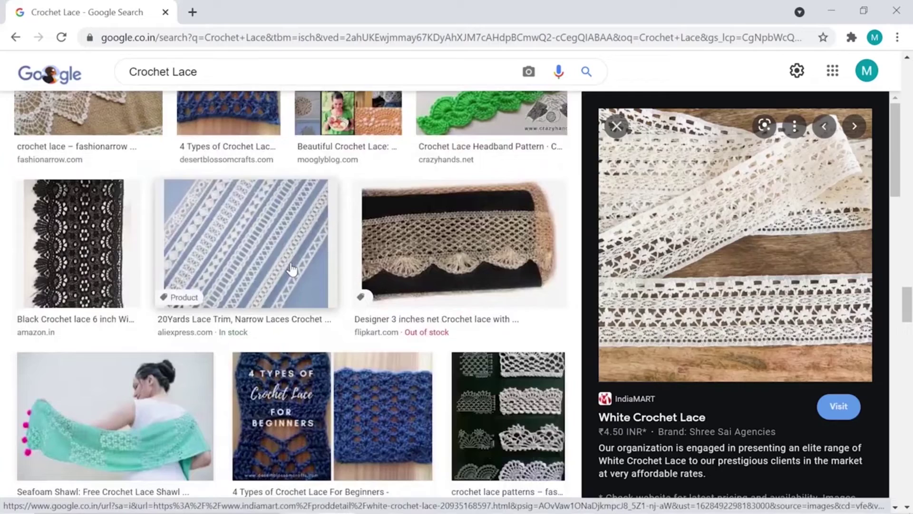
pyautogui.click(270, 258)
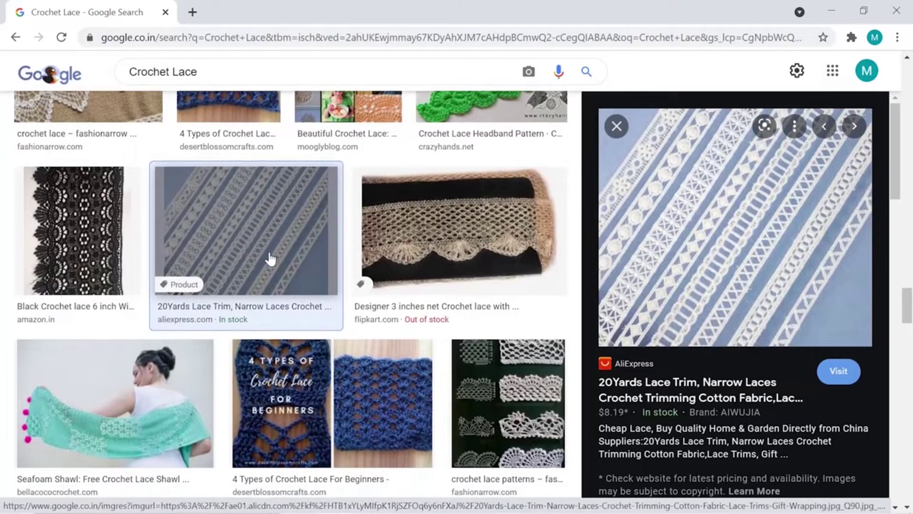
pyautogui.scroll(-8, 270, 258)
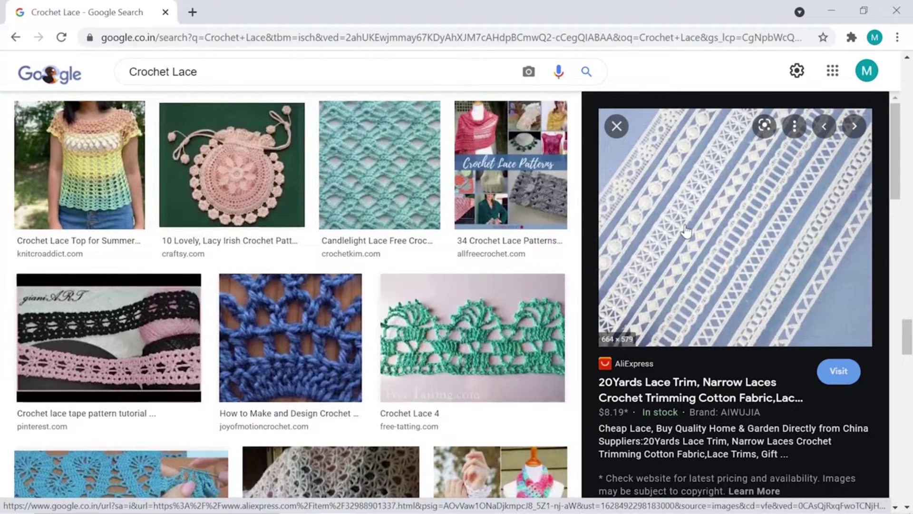
pyautogui.scroll(-15, 337, 333)
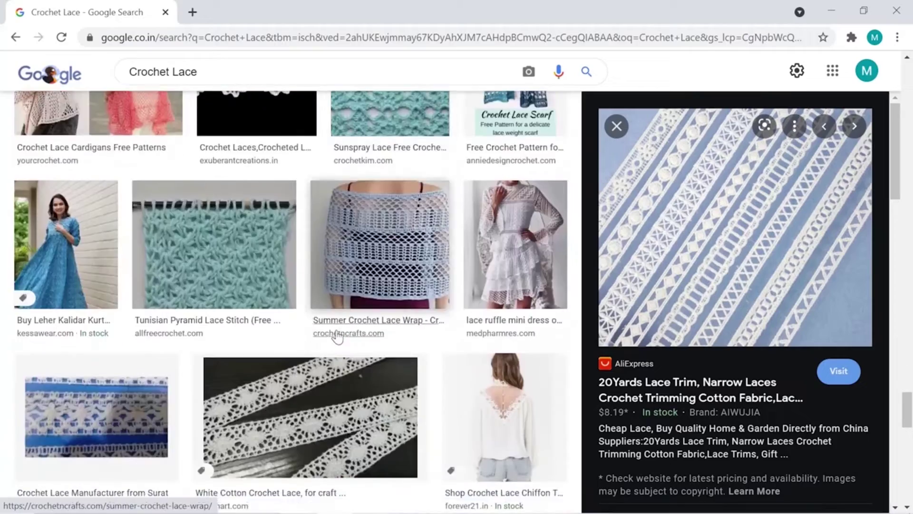
pyautogui.scroll(-6, 337, 335)
pyautogui.scroll(-8, 701, 384)
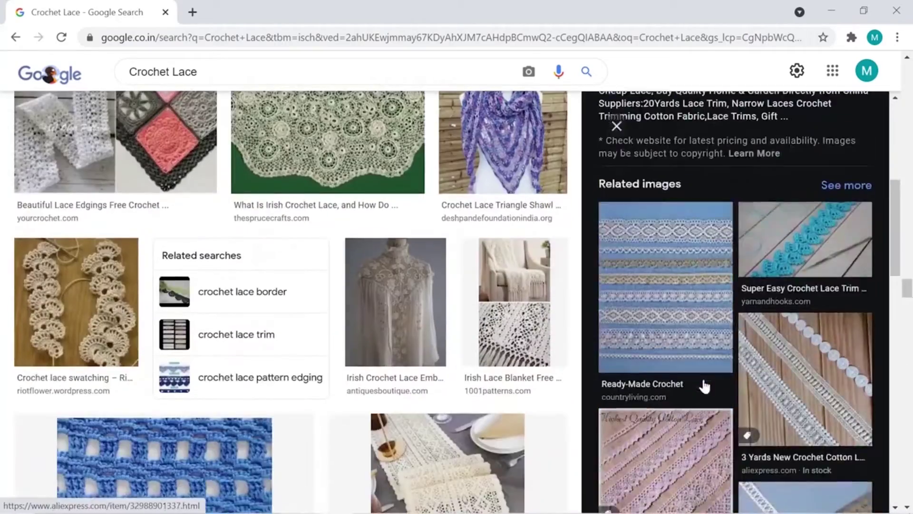
pyautogui.scroll(-6, 705, 386)
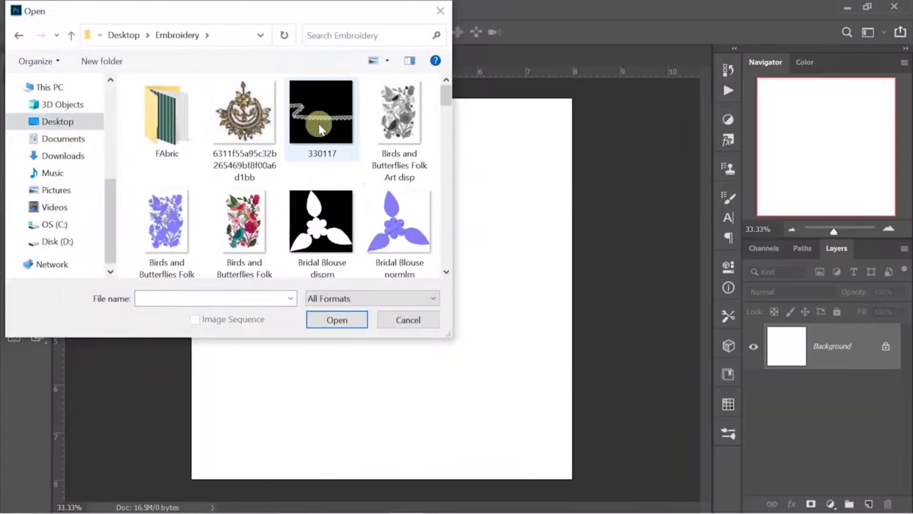
# Switch to Photoshop, open the lace image 330117 from the Embroidery folder and close the blank Untitled-1 document
pyautogui.click(345, 324)
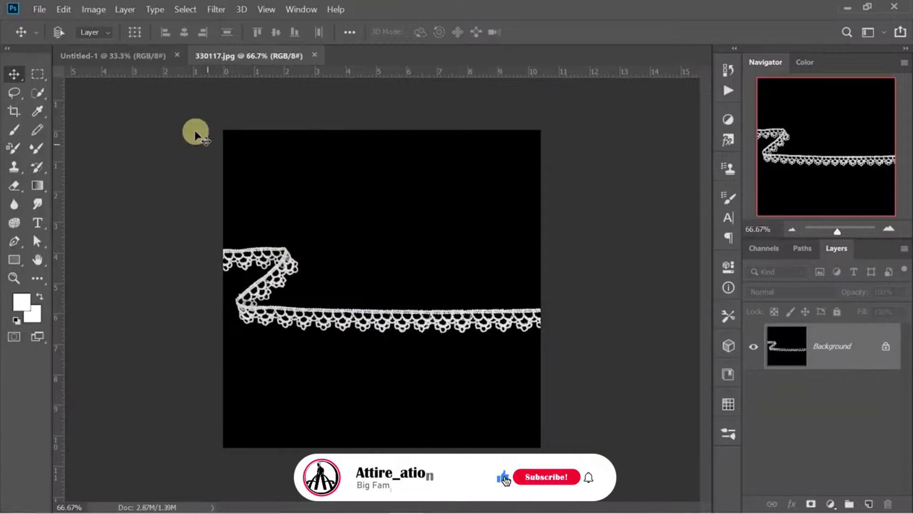
pyautogui.click(173, 57)
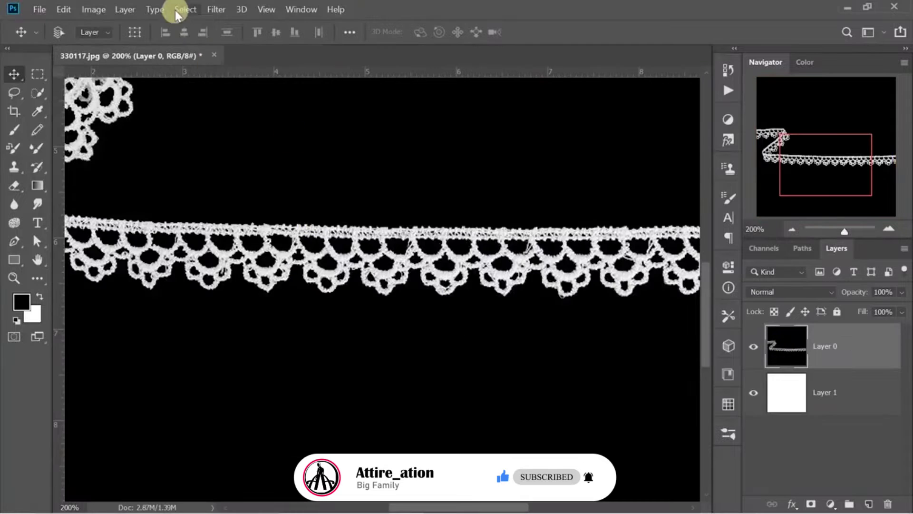
# Isolate the lace on Layer 0 with Color Range, raising the Fuzziness, and mask out the black background
pyautogui.click(185, 9)
pyautogui.click(241, 139)
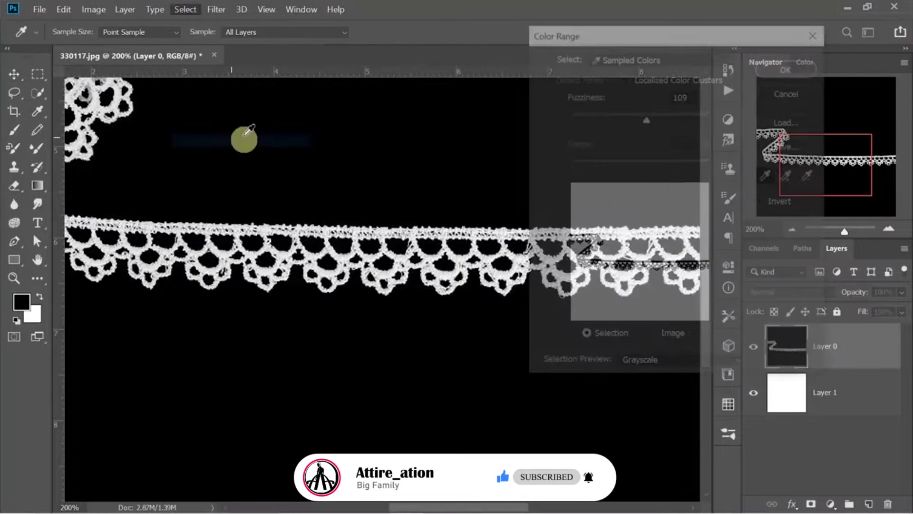
pyautogui.moveTo(644, 116); pyautogui.dragTo(686, 137)
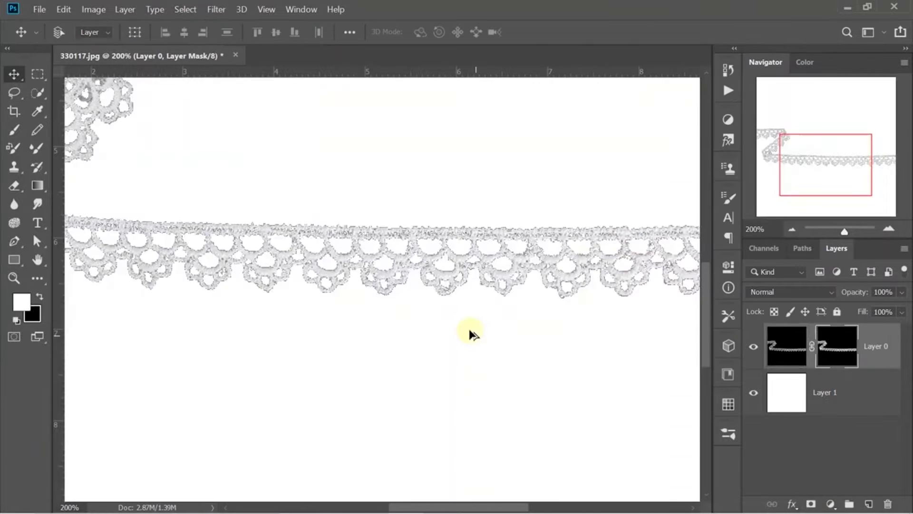
# Place a horizontal guide just above the straight upper edge of the lace
pyautogui.hotkey('ctrl', '0')
pyautogui.hotkey('ctrl', '+')
pyautogui.hotkey('ctrl', '+')
pyautogui.moveTo(343, 297); pyautogui.dragTo(232, 198)
pyautogui.moveTo(81, 72); pyautogui.dragTo(362, 239)
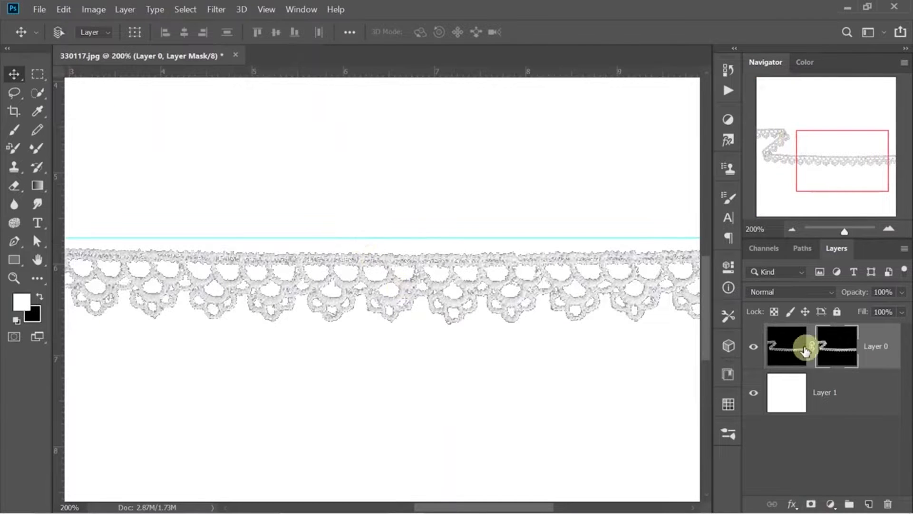
# Convert Layer 0 to a smart object and warp the middle of the lace upward to straighten it along the guide
pyautogui.rightClick(875, 349)
pyautogui.click(533, 315)
pyautogui.hotkey('ctrl', 't')
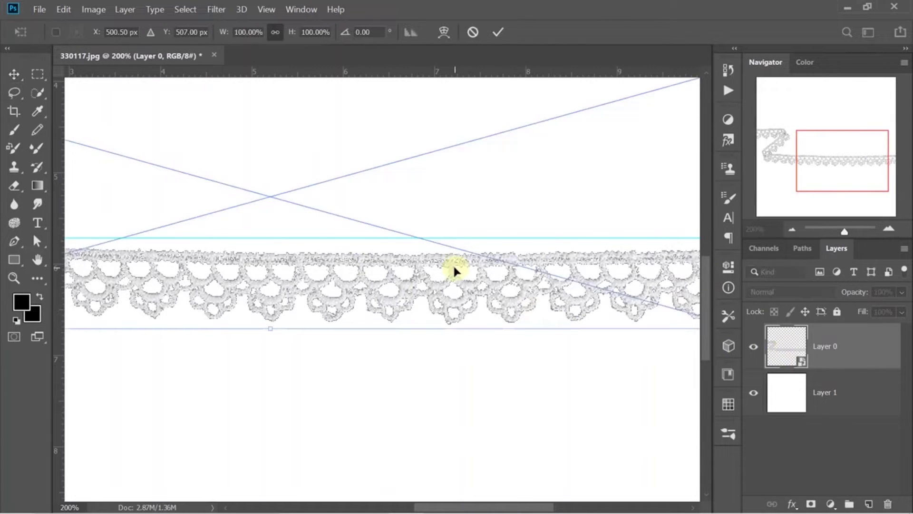
pyautogui.hotkey('ctrl', '-')
pyautogui.rightClick(364, 307)
pyautogui.click(425, 408)
pyautogui.hotkey('ctrl', '+')
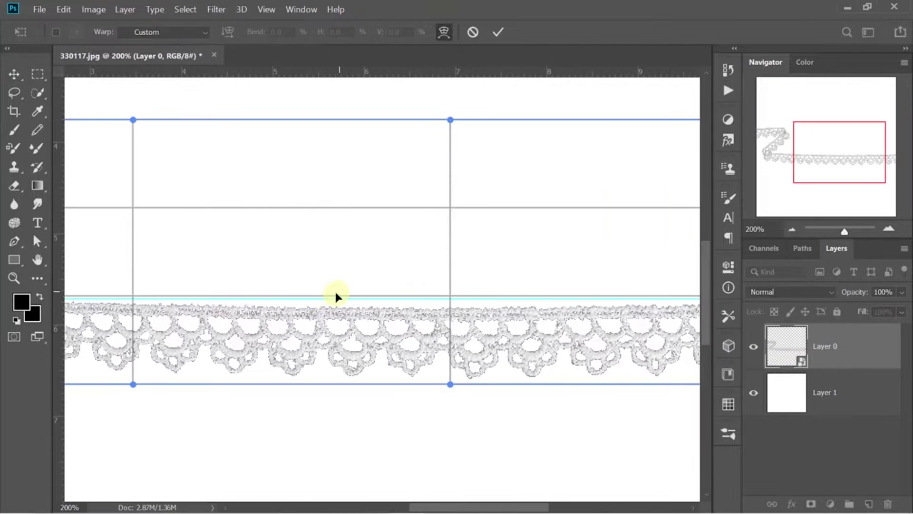
pyautogui.moveTo(337, 298); pyautogui.dragTo(326, 290)
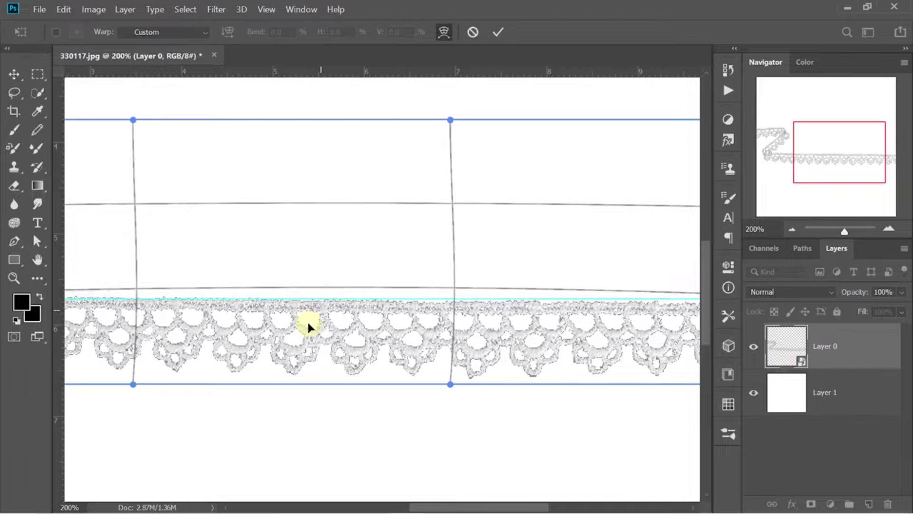
pyautogui.moveTo(141, 387); pyautogui.dragTo(137, 381)
pyautogui.moveTo(450, 384); pyautogui.dragTo(451, 382)
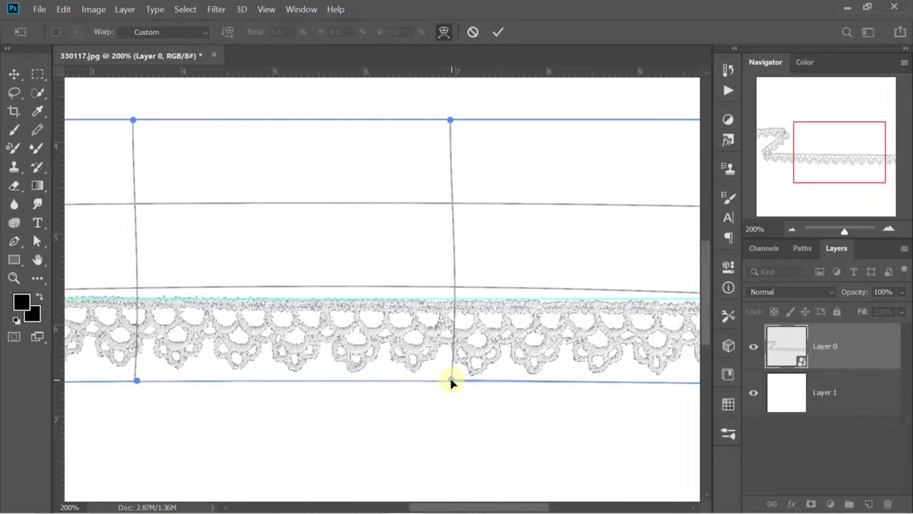
# Shift the warp mesh slightly up at the lace's right end and down at its left end, and apply the warp
pyautogui.hotkey('ctrl', '-')
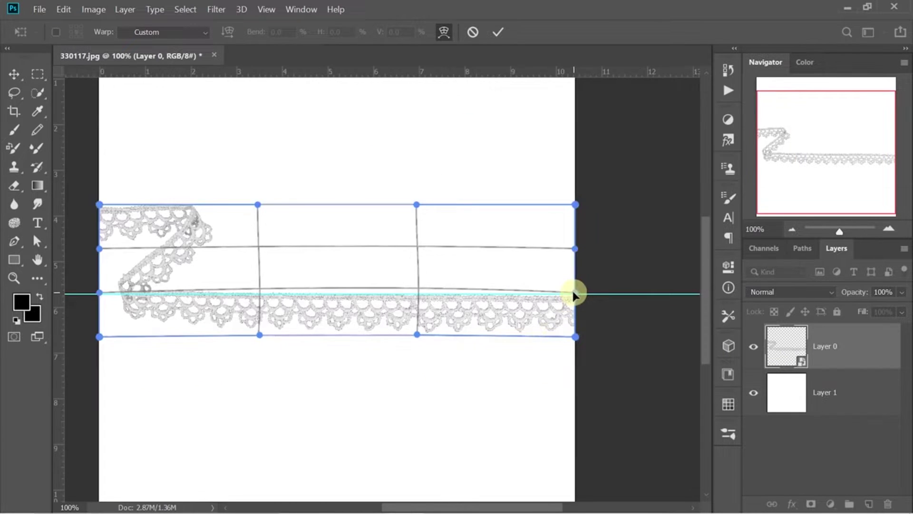
pyautogui.moveTo(574, 292); pyautogui.dragTo(573, 289)
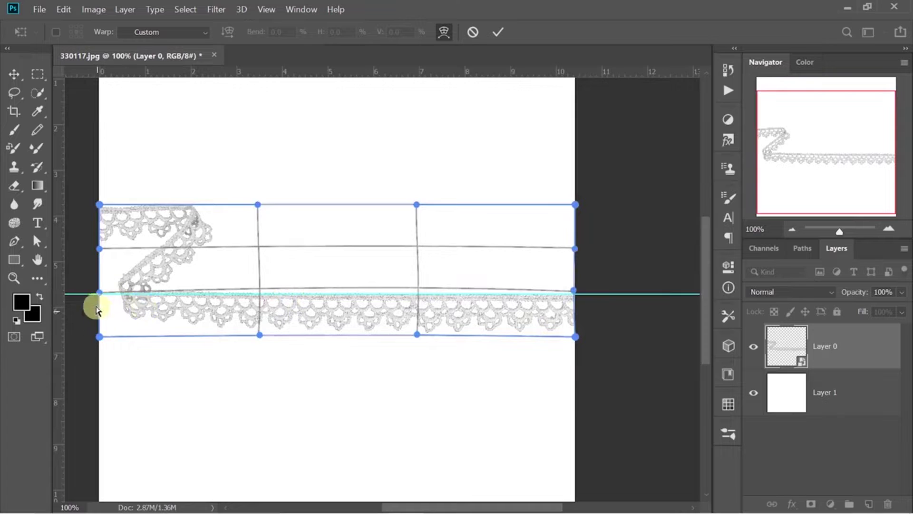
pyautogui.moveTo(98, 293); pyautogui.dragTo(97, 299)
pyautogui.moveTo(99, 336); pyautogui.dragTo(100, 343)
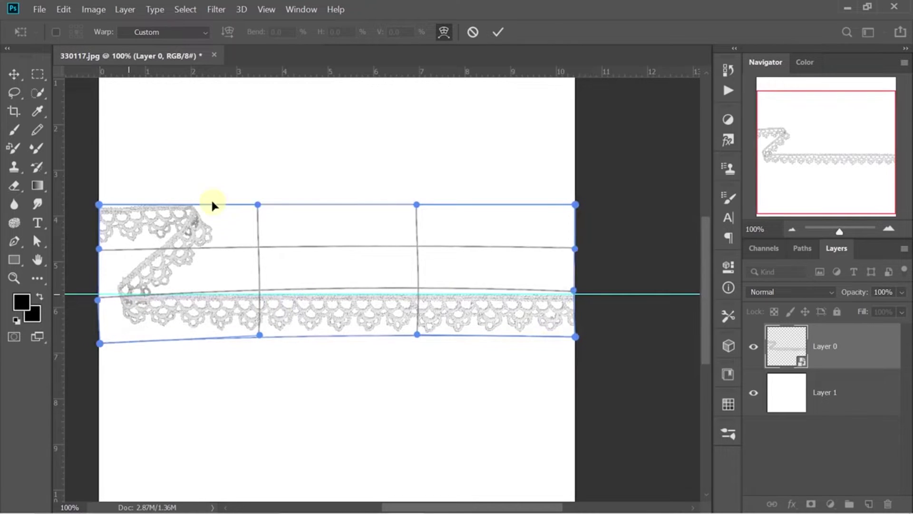
pyautogui.click(497, 32)
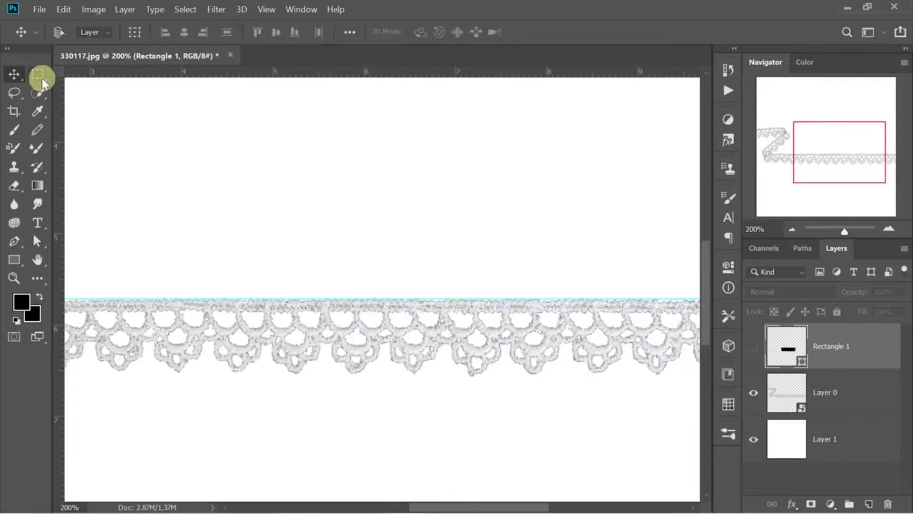
# Marquee-select a section of five scallops in the middle of the lace and delete the Rectangle 1 layer
pyautogui.click(37, 74)
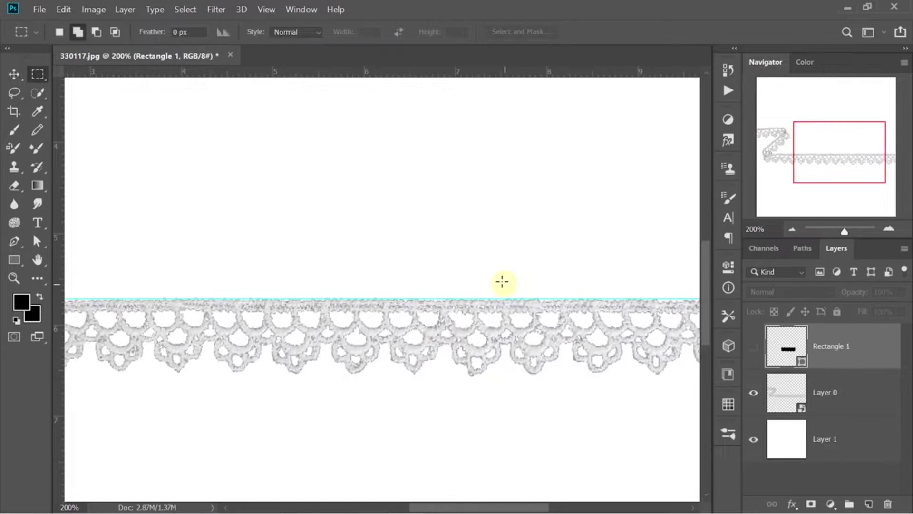
pyautogui.moveTo(506, 289); pyautogui.dragTo(207, 383)
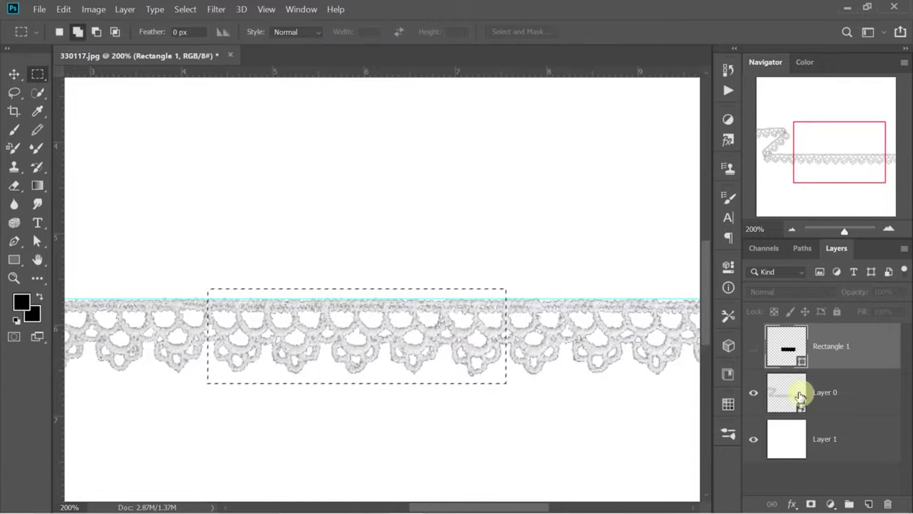
pyautogui.click(837, 386)
pyautogui.click(850, 360)
pyautogui.click(889, 504)
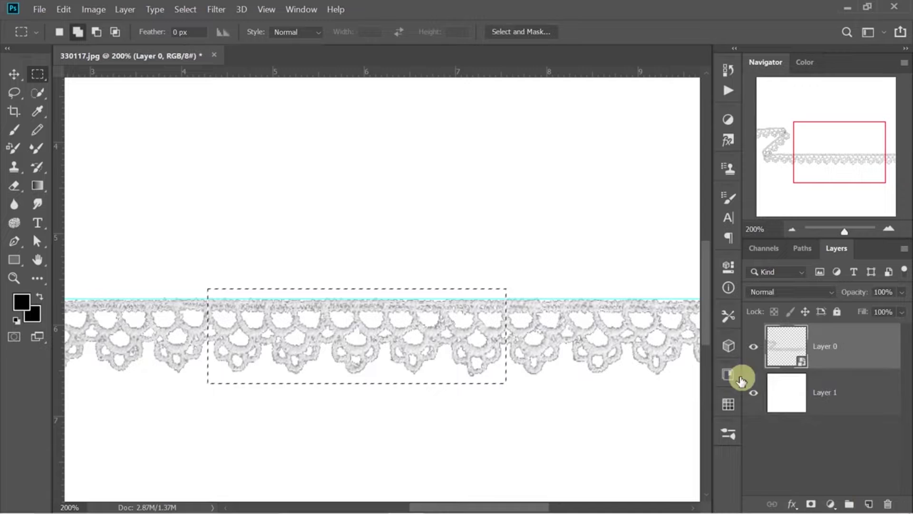
# Mask Layer 0 to the selected lace section and delete the white Layer 1
pyautogui.click(810, 505)
pyautogui.press('v')
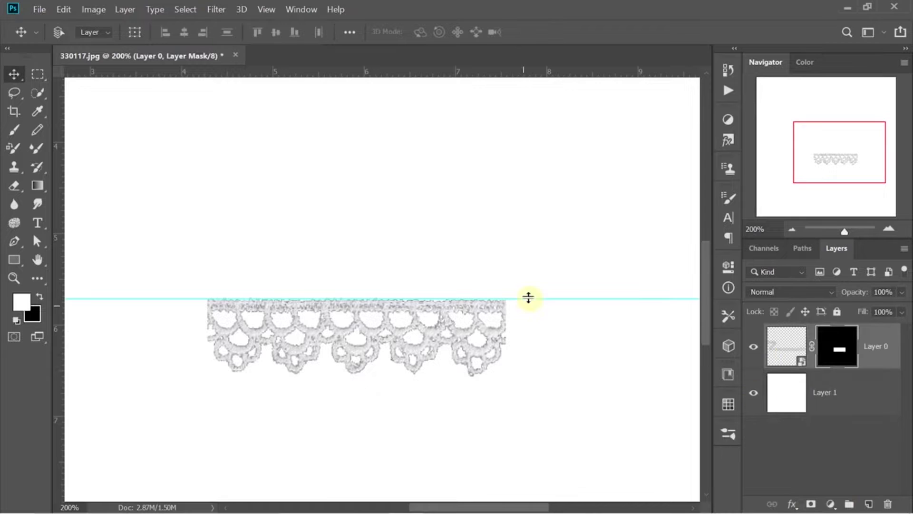
pyautogui.click(867, 401)
pyautogui.click(891, 505)
# Trim the transparent area around the lace section so the canvas fits it closely
pyautogui.hotkey('ctrl', '0')
pyautogui.click(69, 11)
pyautogui.moveTo(89, 10)
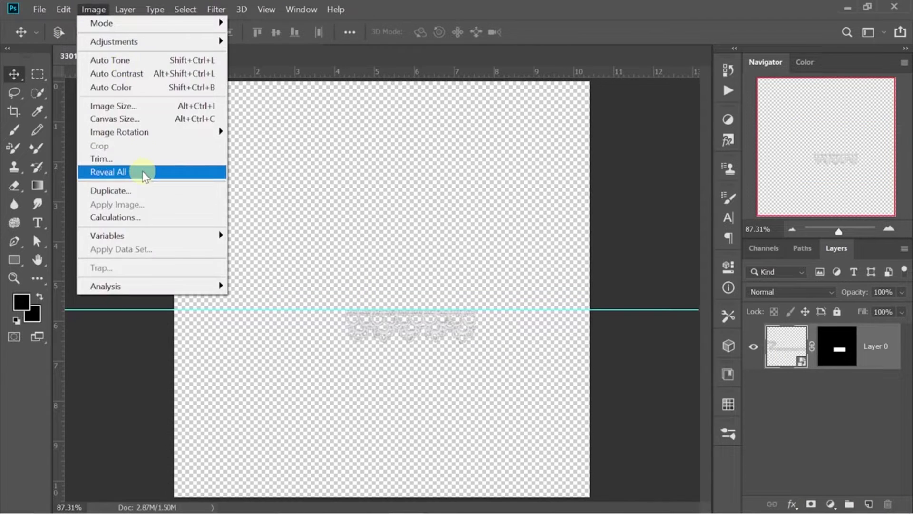
pyautogui.click(144, 159)
pyautogui.click(516, 124)
pyautogui.hotkey('ctrl', '0')
pyautogui.press('v')
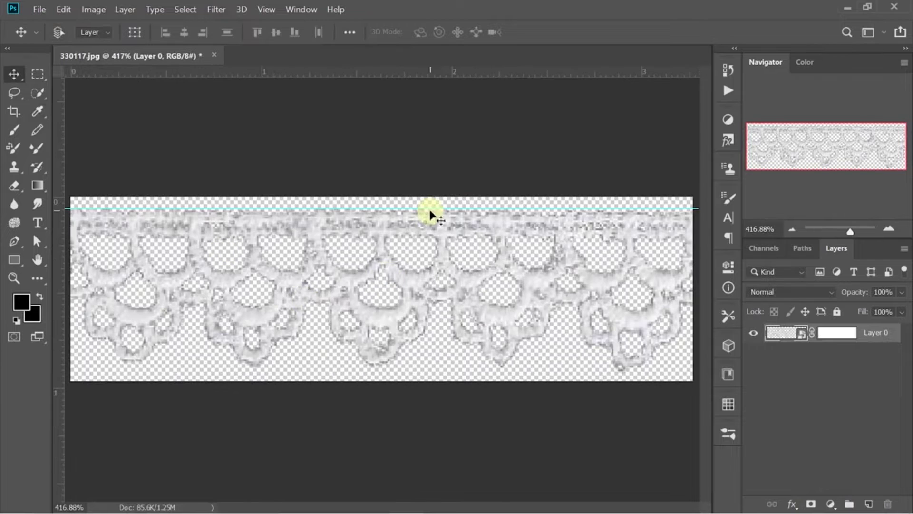
# Remove the layer mask from Layer 0
pyautogui.rightClick(875, 339)
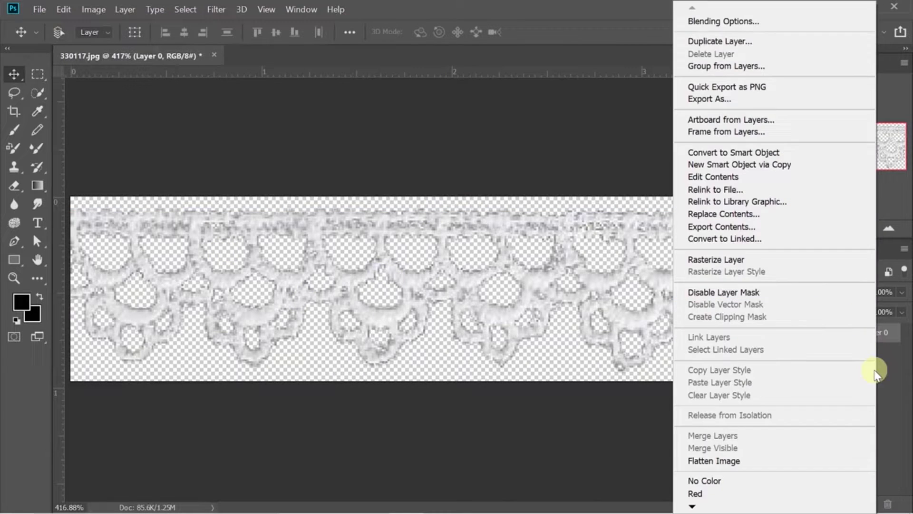
pyautogui.click(882, 373)
pyautogui.rightClick(840, 336)
pyautogui.click(811, 365)
# Export the lace section on Layer 0 with Export As
pyautogui.rightClick(867, 334)
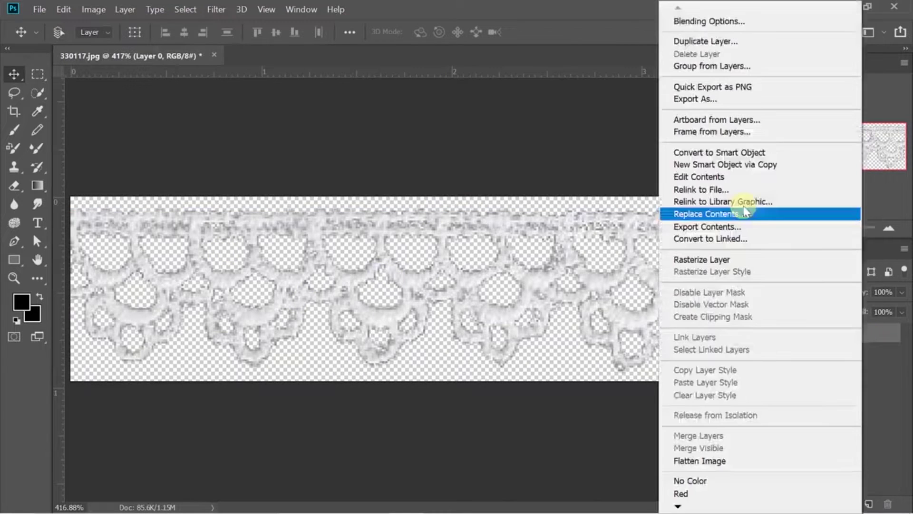
pyautogui.click(724, 99)
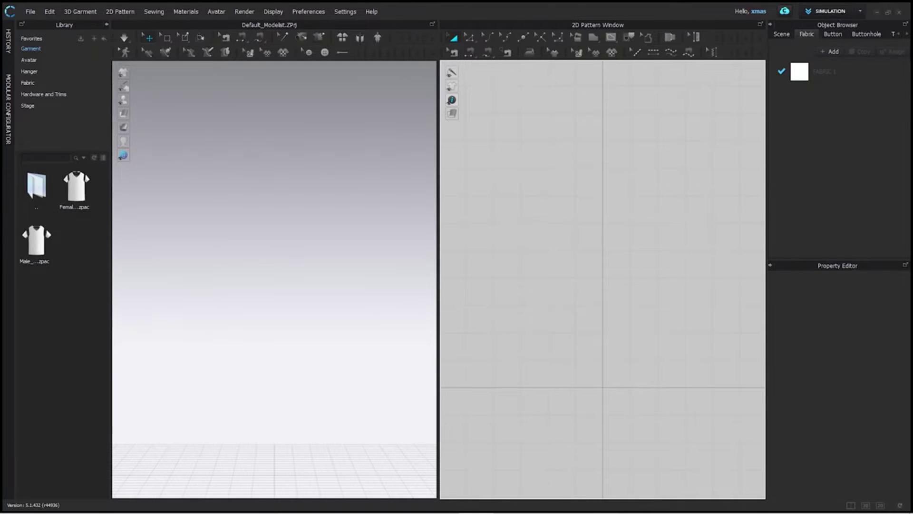
# Switch to CLO and open the garment project "ideal fig green sam.zprj"
pyautogui.hotkey('ctrl', 'o')
pyautogui.scroll(-15, 295, 190)
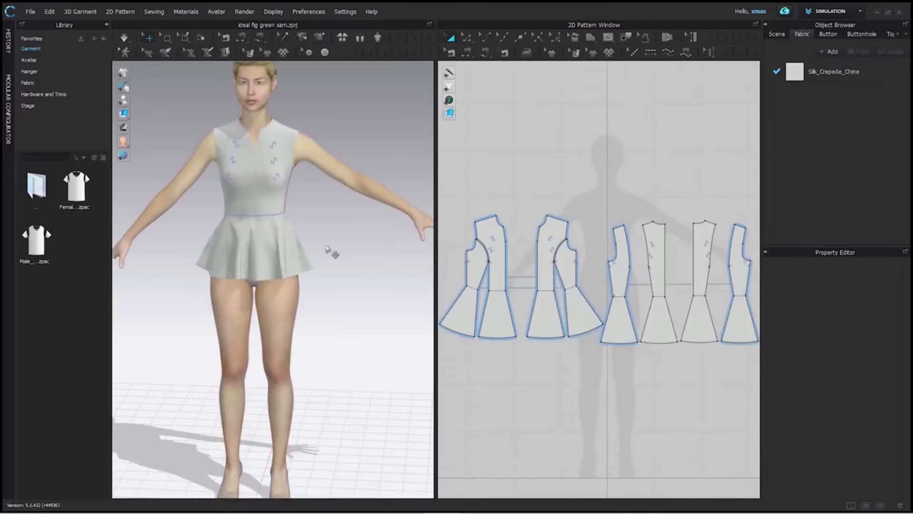
pyautogui.moveTo(366, 236)
pyautogui.mouseDown(button='right')
pyautogui.moveTo(343, 215)
pyautogui.moveTo(335, 237)
pyautogui.moveTo(271, 209)
pyautogui.moveTo(153, 209)
pyautogui.moveTo(361, 226)
pyautogui.mouseUp(button='right')
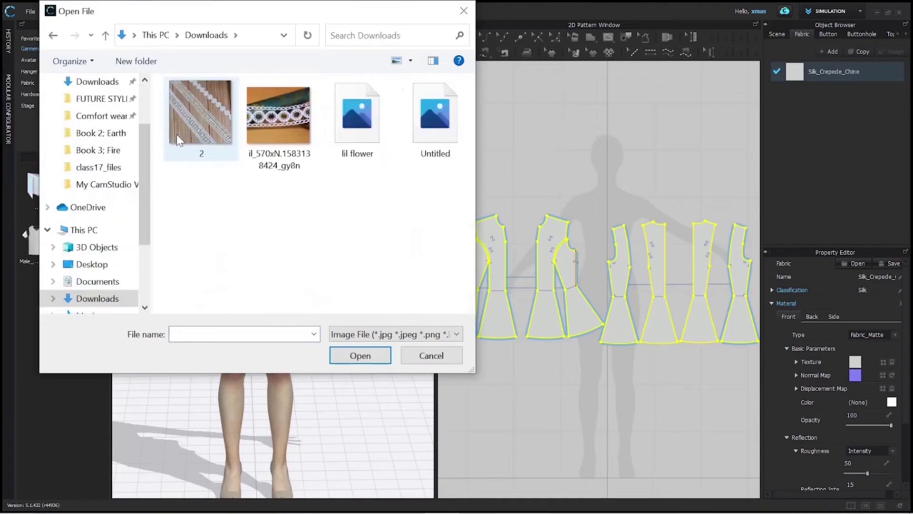
# Apply the "lil flower" image as the texture of the Silk_Crepede_Chine fabric
pyautogui.click(351, 132)
pyautogui.click(360, 356)
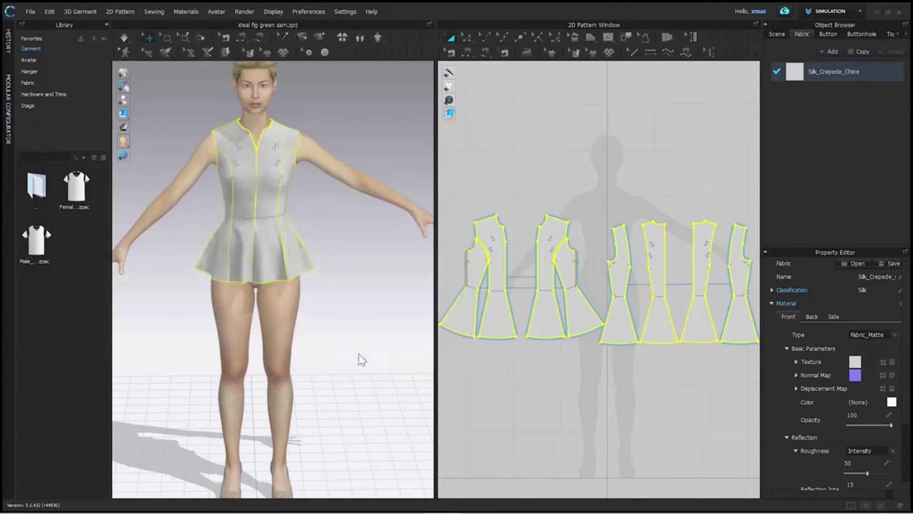
pyautogui.moveTo(333, 235); pyautogui.dragTo(345, 217, button='right')
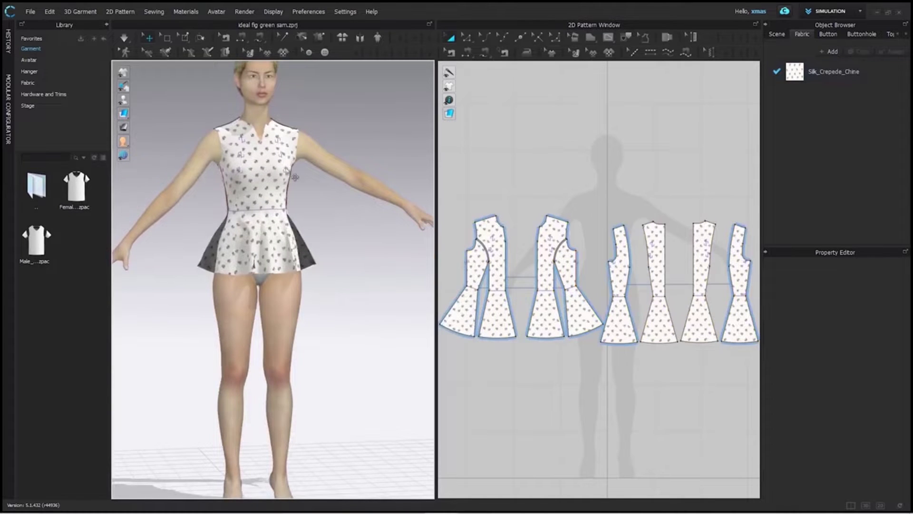
pyautogui.scroll(-3, 248, 147)
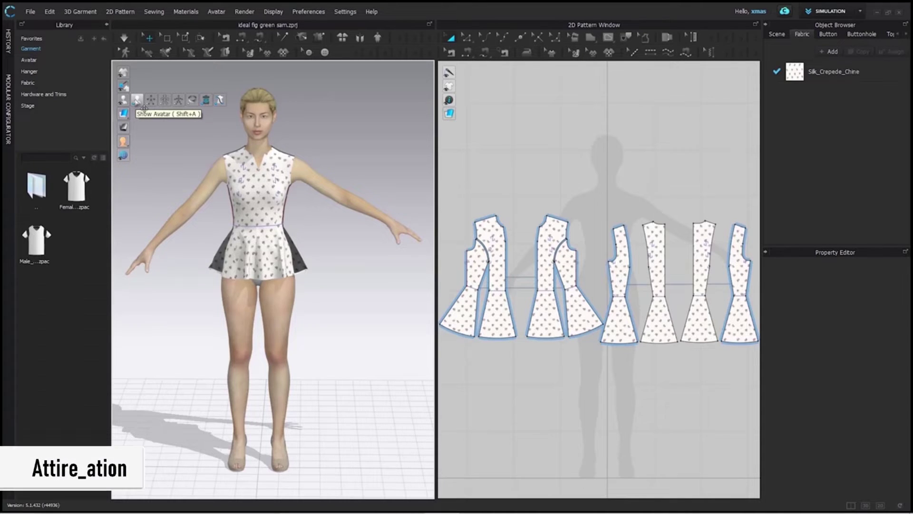
# Hide the avatar and select the hem edges of one half of the dress's pattern pieces to measure their combined length
pyautogui.click(138, 100)
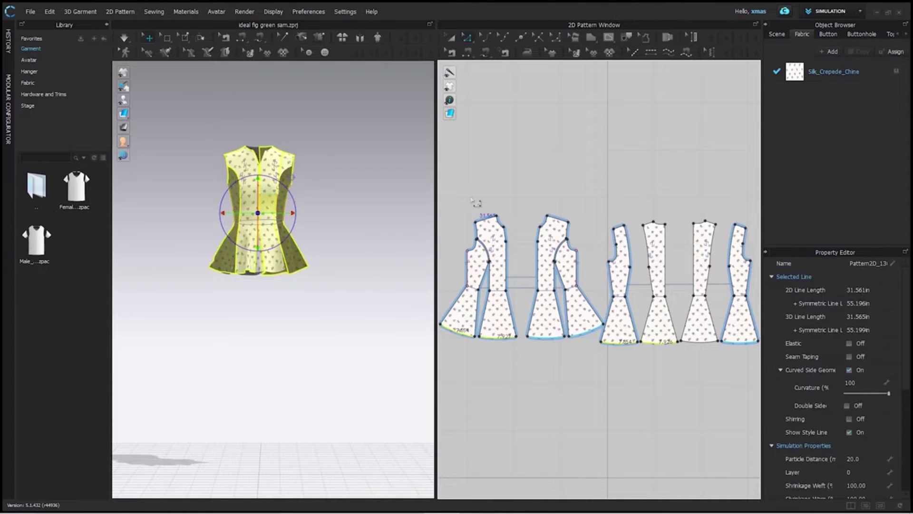
pyautogui.click(458, 334)
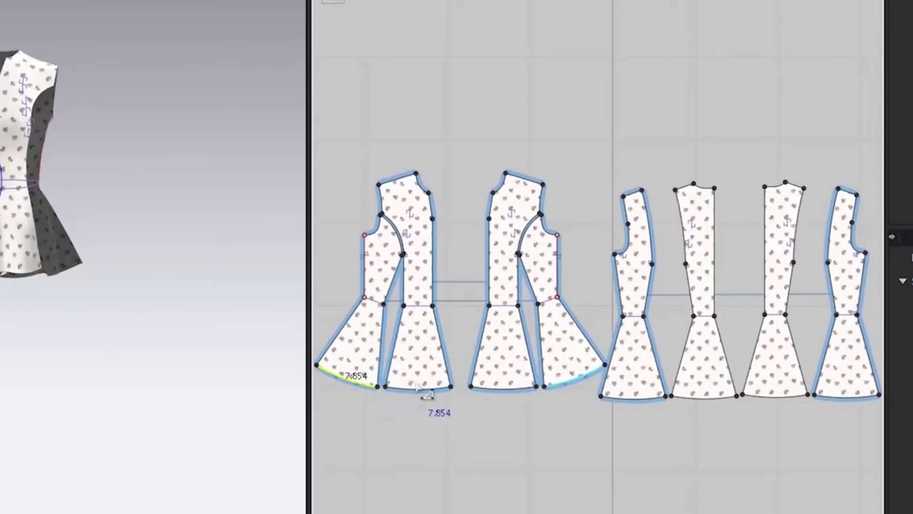
pyautogui.keyDown('shift'); pyautogui.click(421, 389); pyautogui.keyUp('shift')
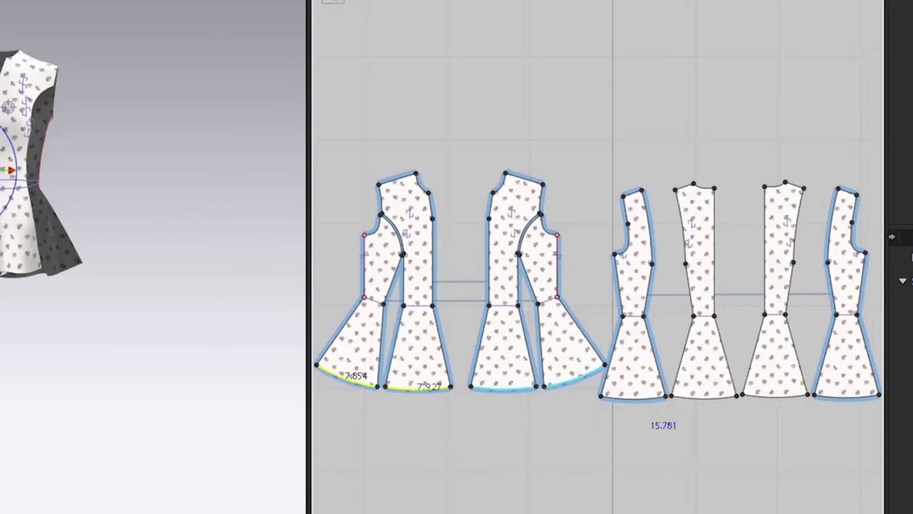
pyautogui.keyDown('shift'); pyautogui.click(640, 399); pyautogui.keyUp('shift')
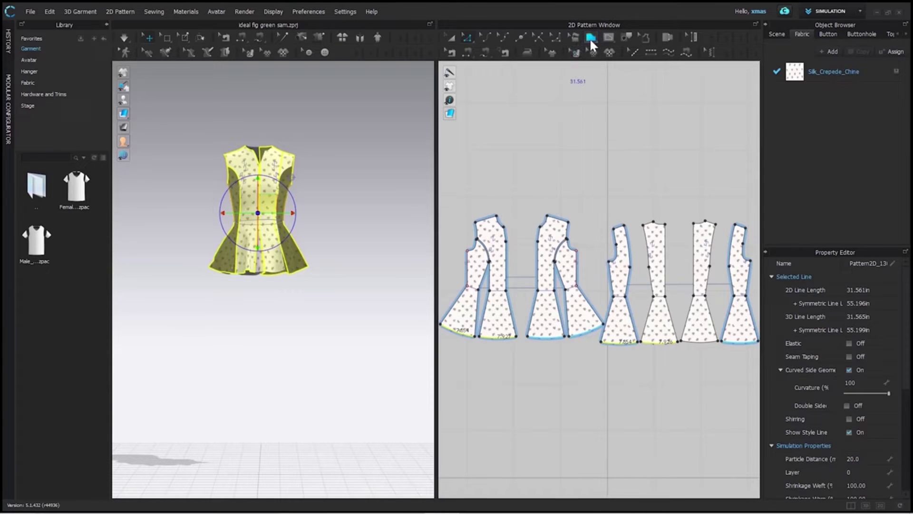
# Create a rectangle pattern 31.561 in wide and 0.7 in high above the dress pieces
pyautogui.click(509, 158)
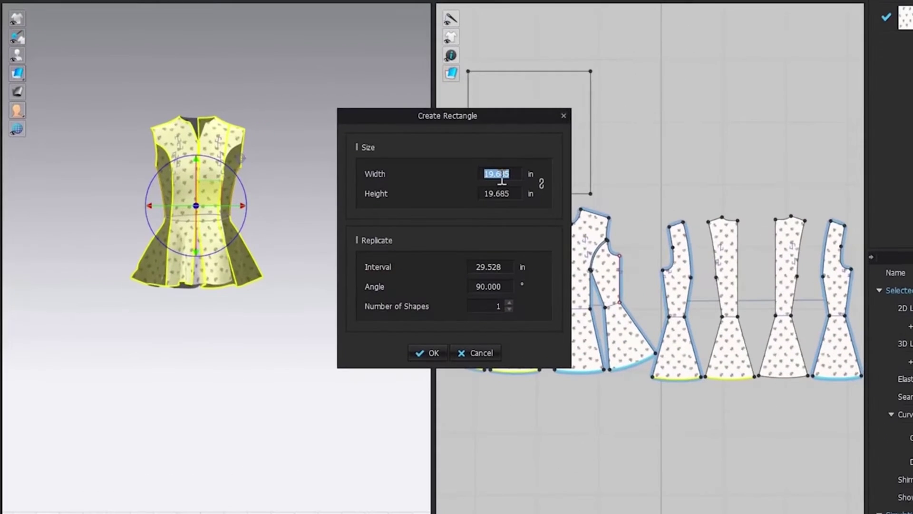
pyautogui.write('31.561')
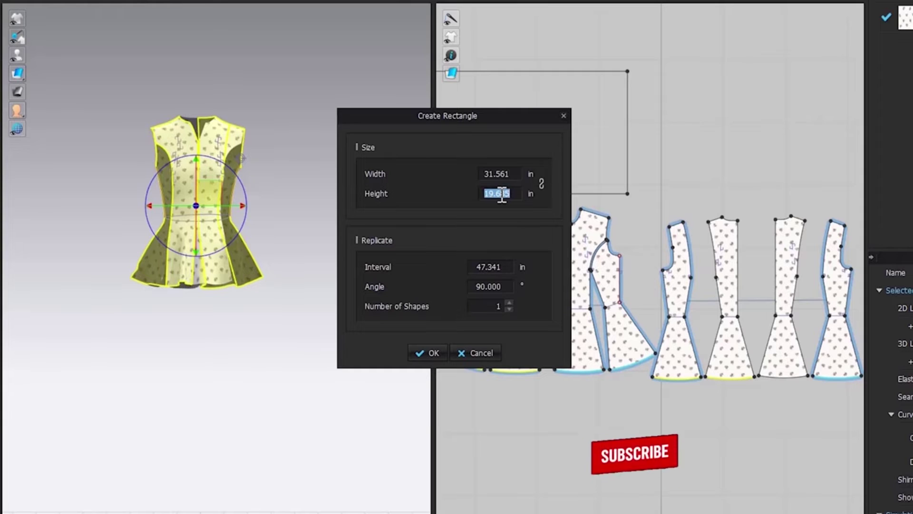
pyautogui.write('0.7')
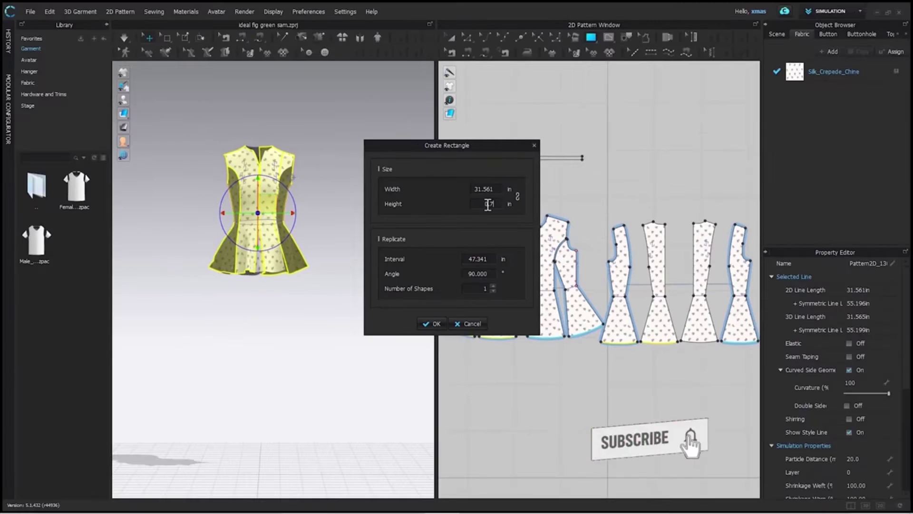
pyautogui.press('Return')
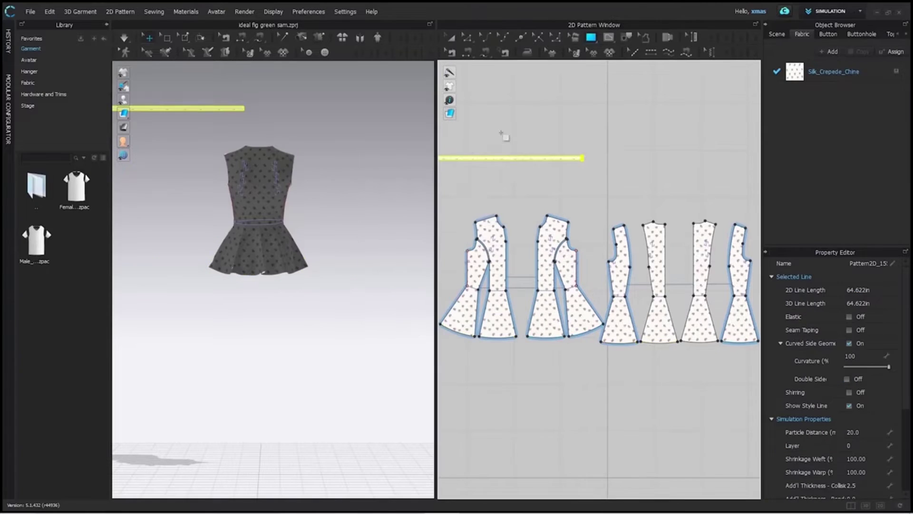
# Add a new fabric, FABRIC 1, and assign it to the long rectangular strip
pyautogui.scroll(8, 596, 179)
pyautogui.scroll(4, 596, 178)
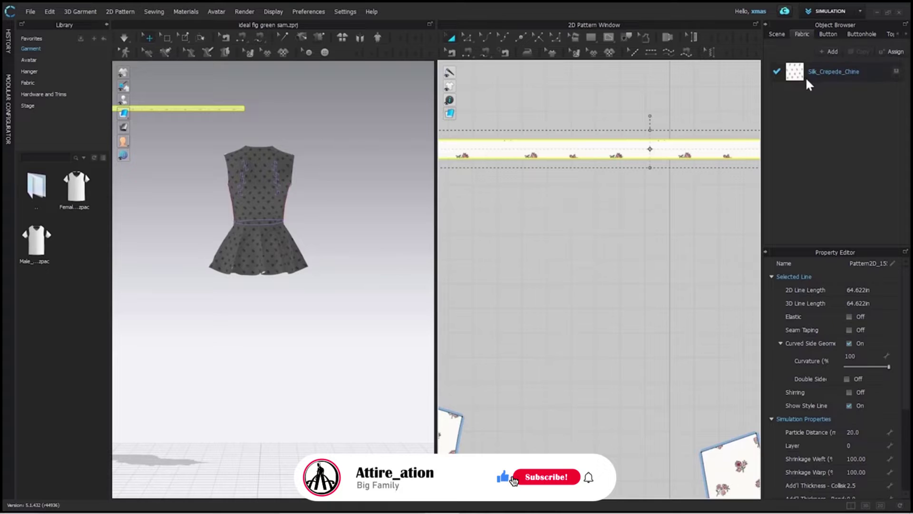
pyautogui.click(830, 52)
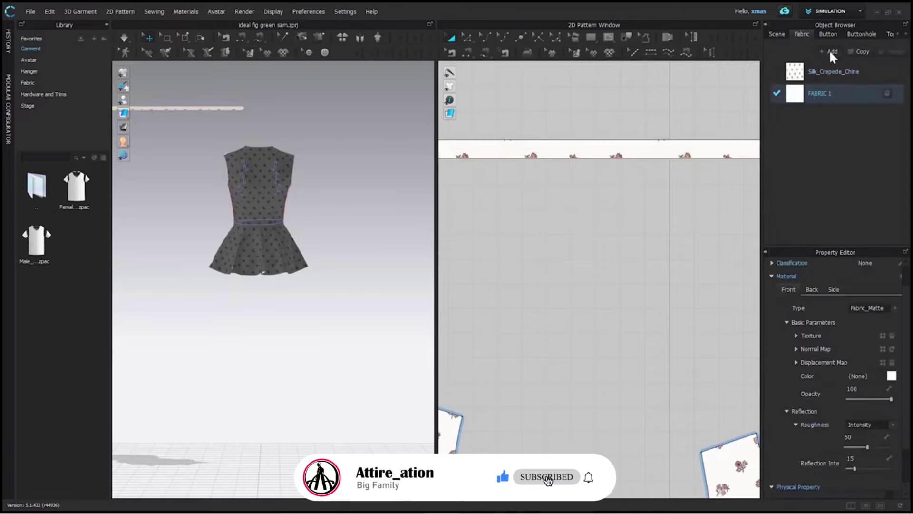
pyautogui.click(722, 150)
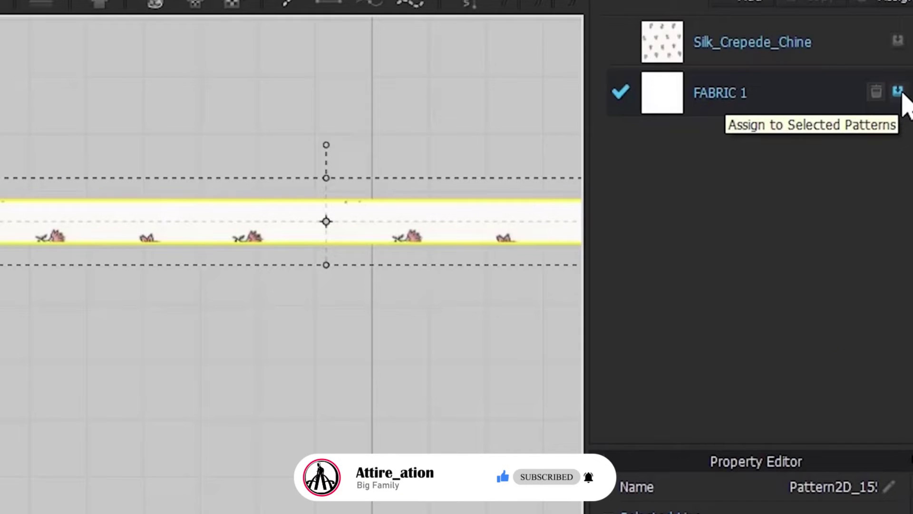
pyautogui.moveTo(672, 102); pyautogui.dragTo(640, 248)
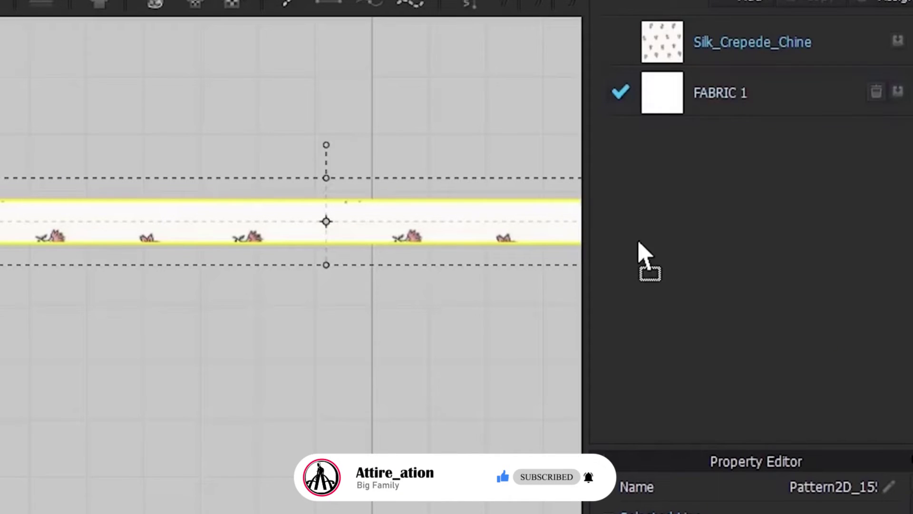
pyautogui.moveTo(481, 227); pyautogui.dragTo(480, 225)
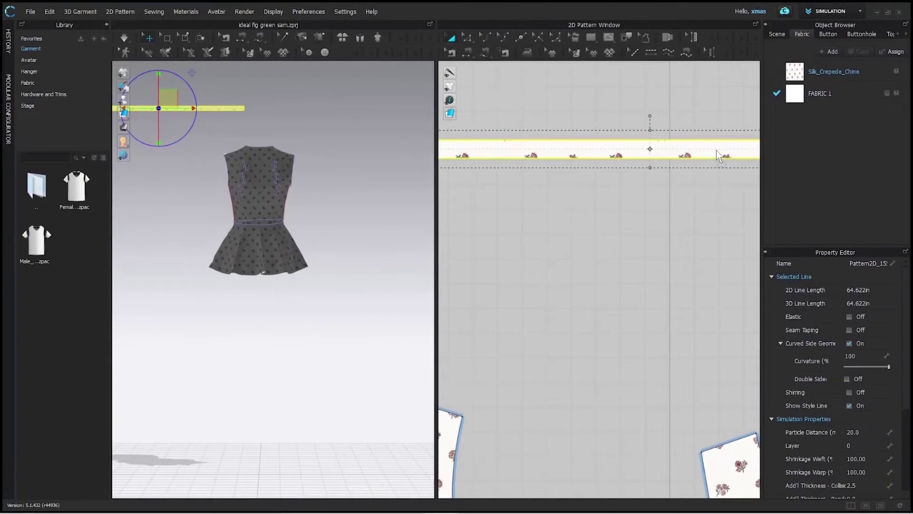
pyautogui.click(846, 92)
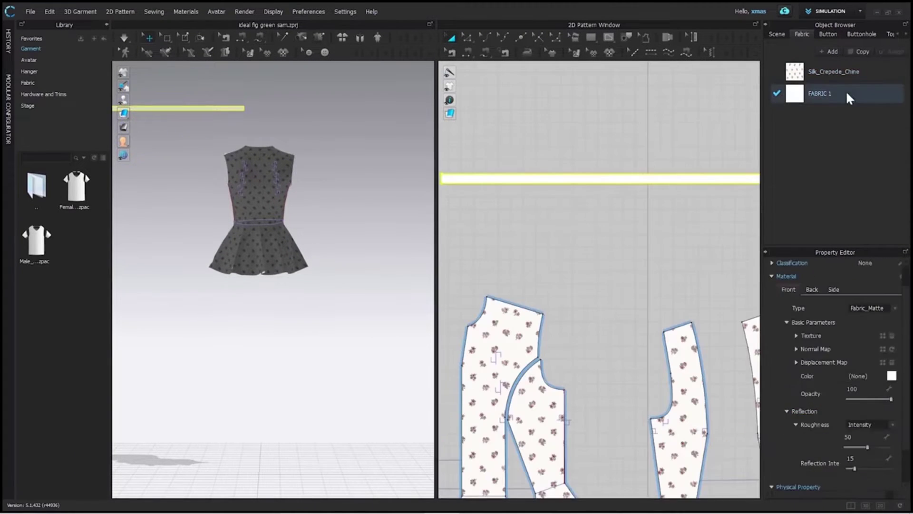
# Load the "lace" image from the Embroidery folder on the Desktop as FABRIC 1's texture
pyautogui.click(883, 337)
pyautogui.scroll(2, 86, 107)
pyautogui.click(116, 266)
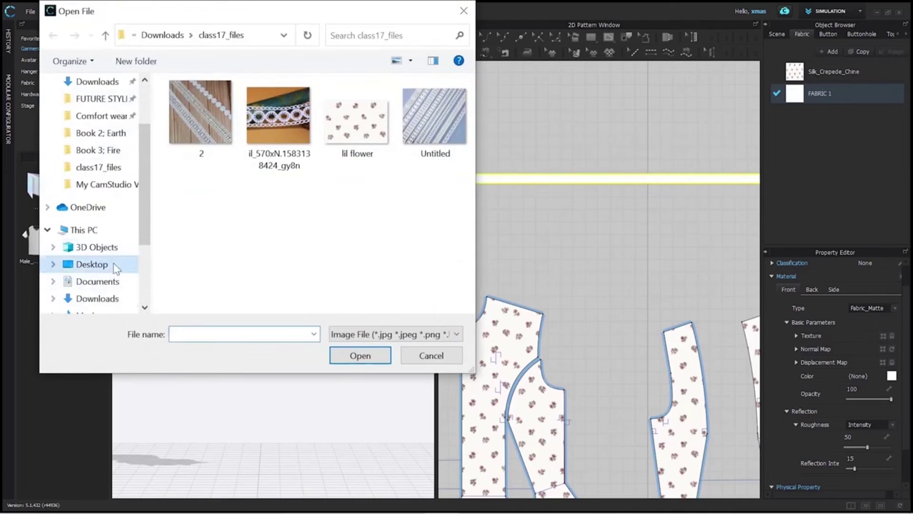
pyautogui.doubleClick(191, 139)
pyautogui.scroll(-10, 401, 143)
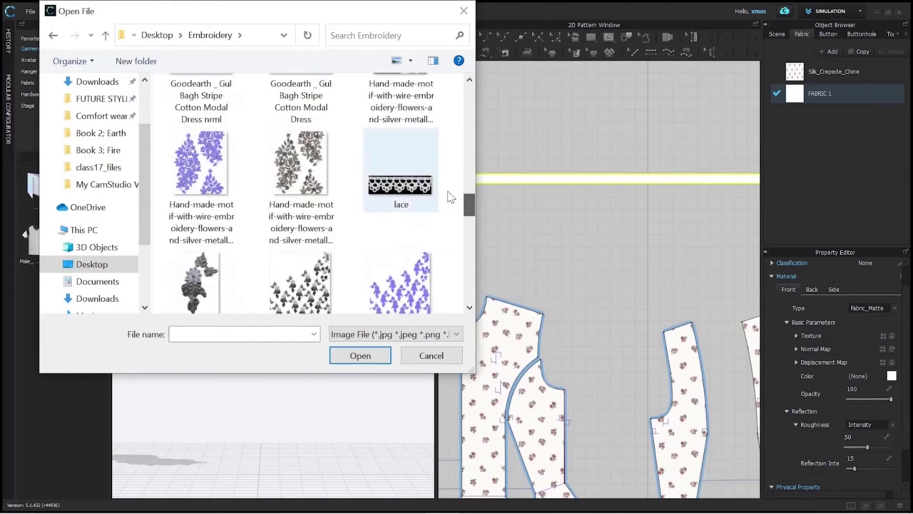
pyautogui.click(401, 181)
pyautogui.click(360, 355)
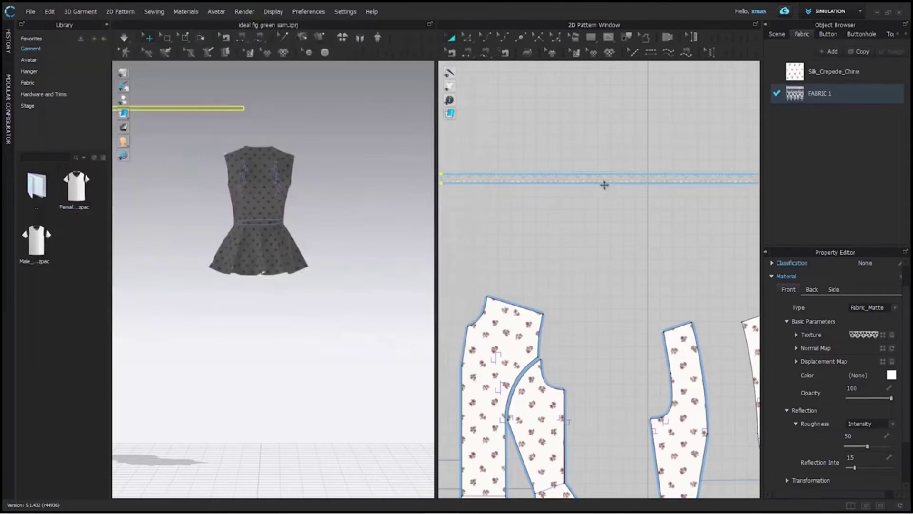
# Select the lace strip and enlarge the 2D pattern view to fill the workspace
pyautogui.click(622, 180)
pyautogui.scroll(3, 622, 180)
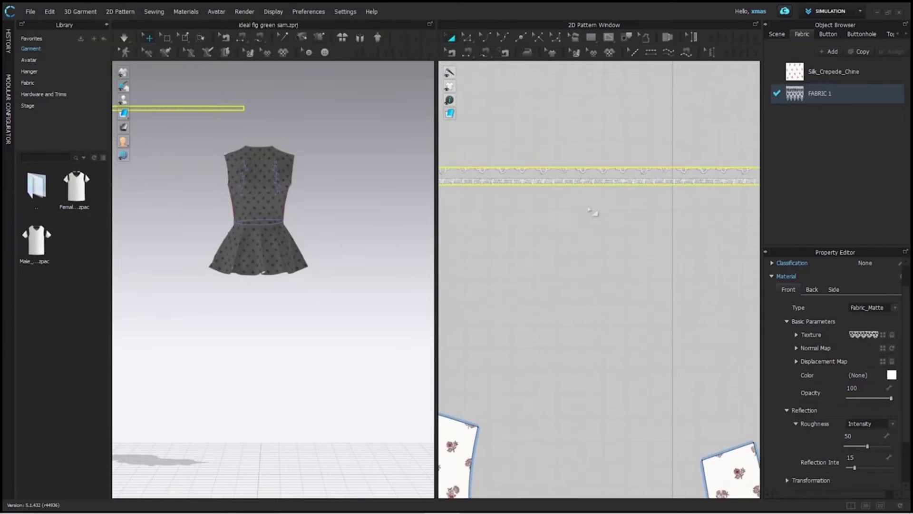
pyautogui.click(880, 506)
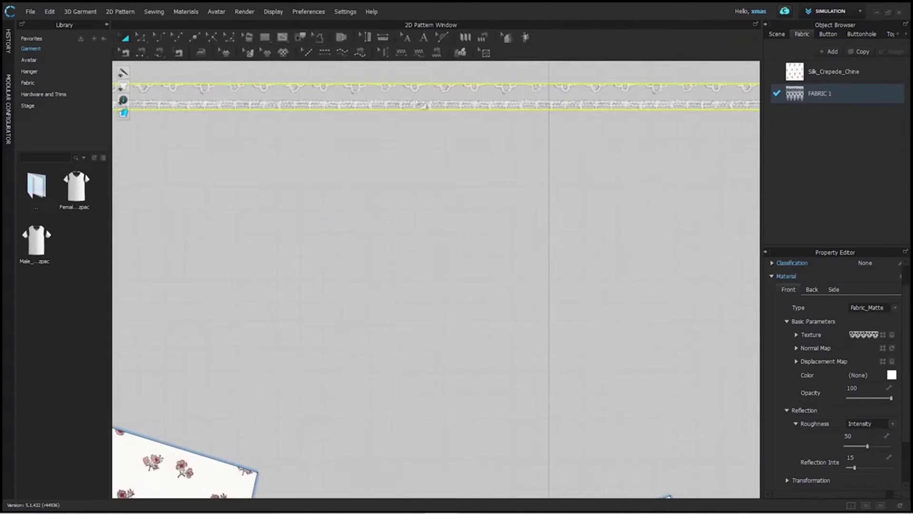
pyautogui.scroll(-2, 451, 177)
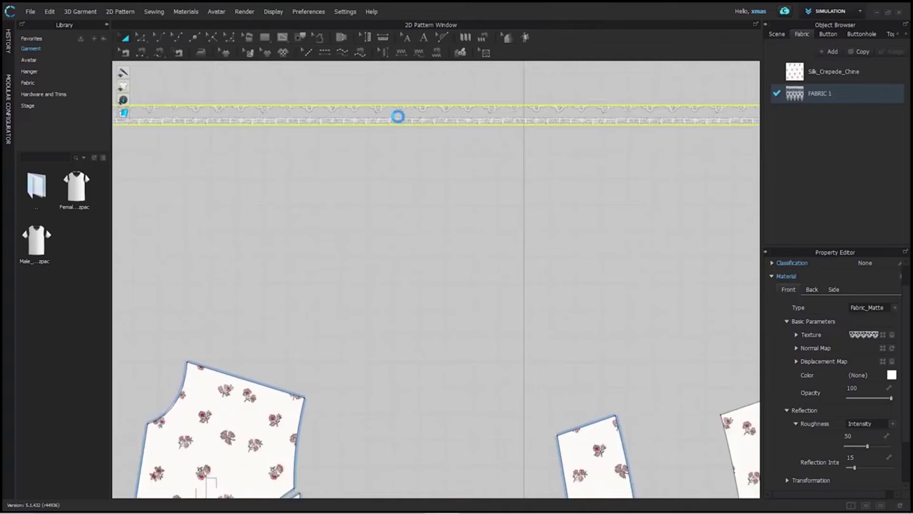
pyautogui.click(283, 53)
pyautogui.click(468, 11)
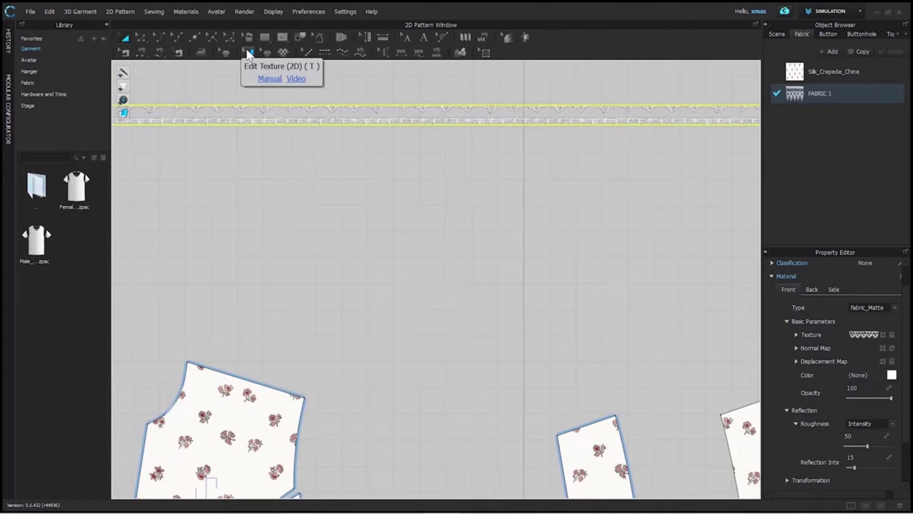
# Shift the lace texture with Edit Texture so the full scalloped motif fits within the strip's height
pyautogui.click(248, 52)
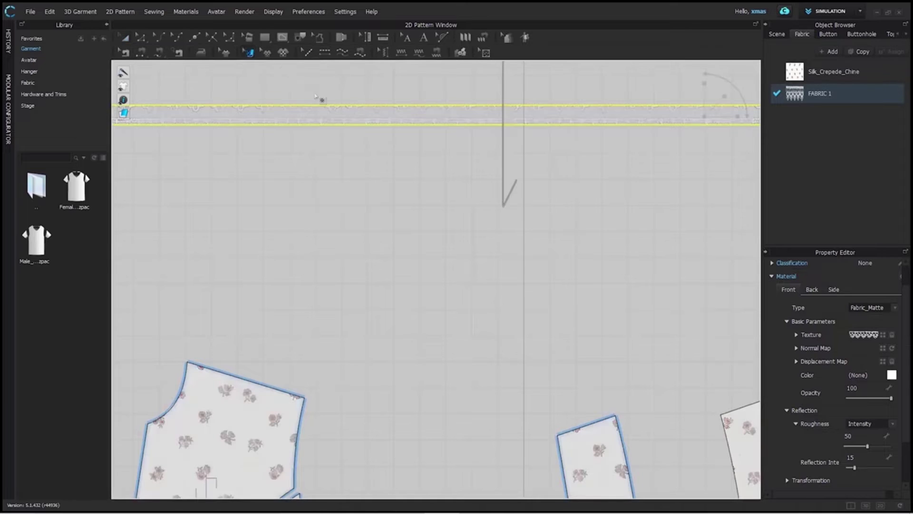
pyautogui.moveTo(502, 120); pyautogui.dragTo(494, 133)
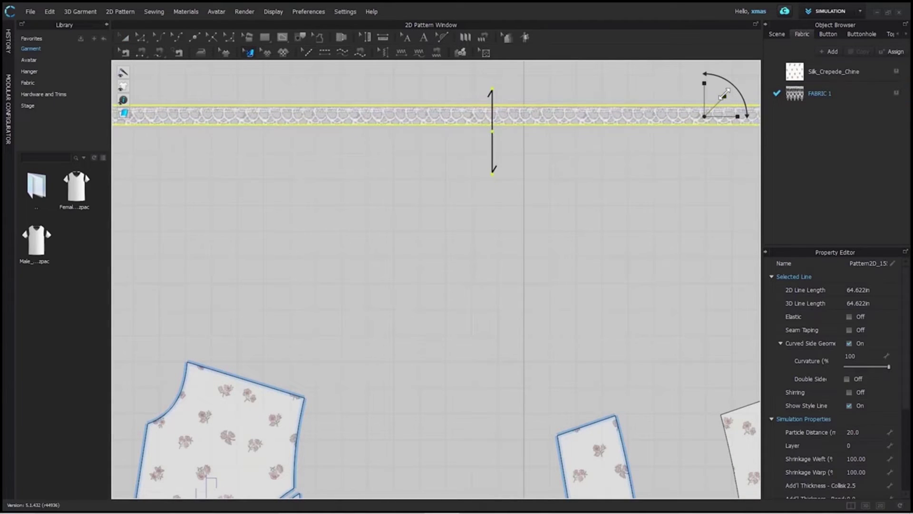
pyautogui.click(494, 132)
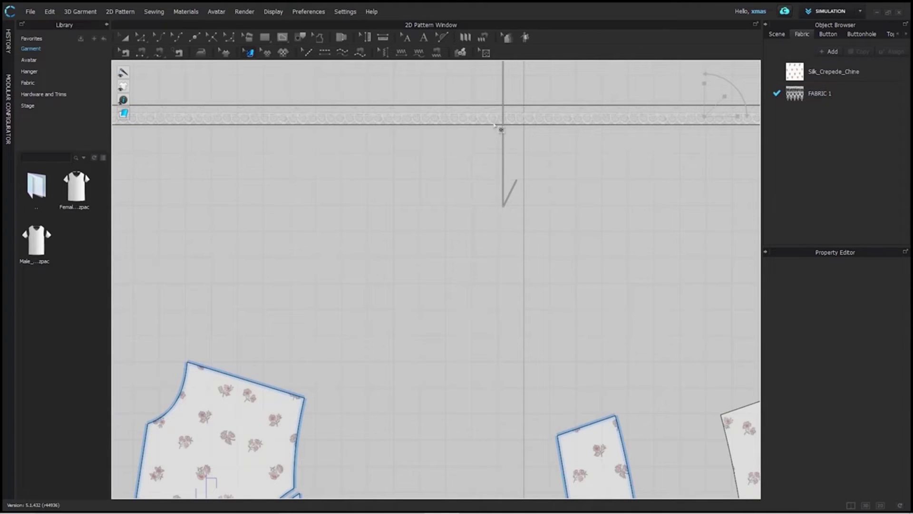
pyautogui.click(507, 123)
pyautogui.moveTo(507, 122); pyautogui.dragTo(504, 111)
pyautogui.click(350, 78)
pyautogui.click(127, 39)
pyautogui.scroll(-2, 447, 163)
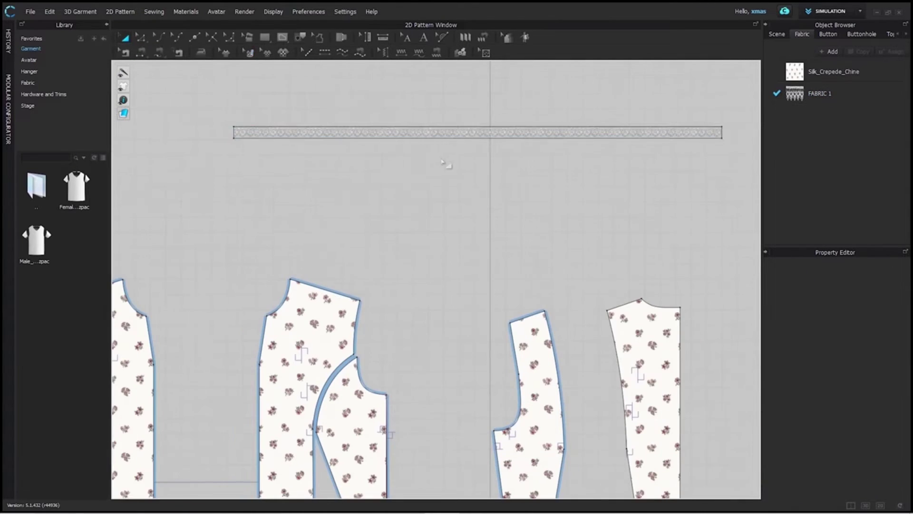
# Duplicate the lace strip and place the copy about 2.95 in directly below the original
pyautogui.click(472, 133)
pyautogui.keyDown('shift'); pyautogui.moveTo(473, 133); pyautogui.dragTo(478, 179); pyautogui.keyUp('shift')
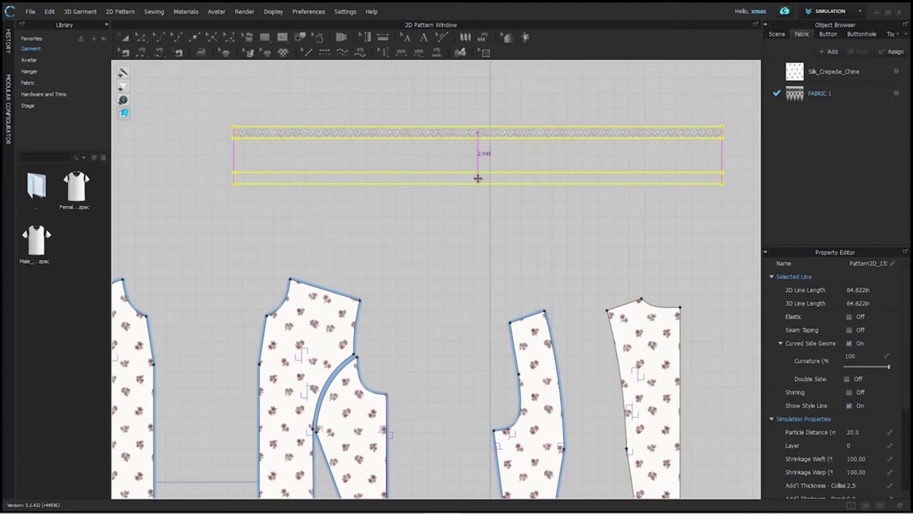
pyautogui.keyDown('shift'); pyautogui.moveTo(465, 218); pyautogui.dragTo(457, 214); pyautogui.keyUp('shift')
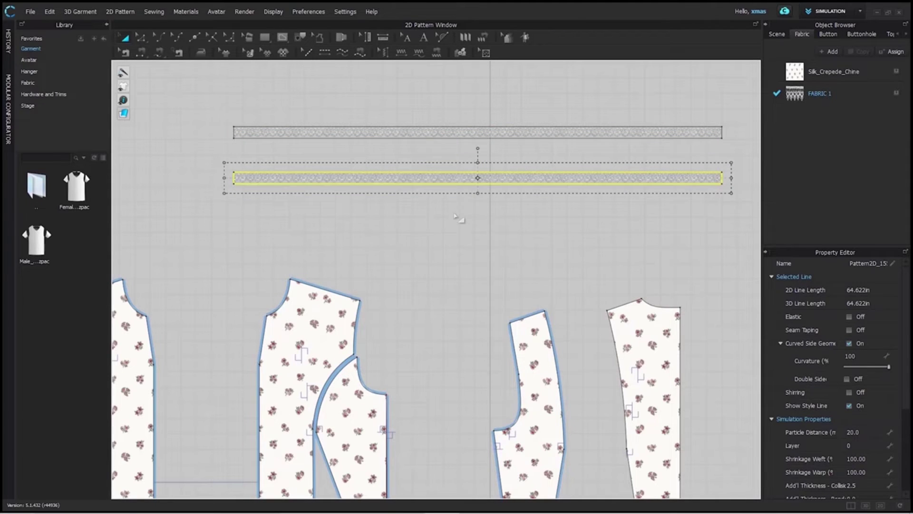
pyautogui.scroll(-2, 458, 218)
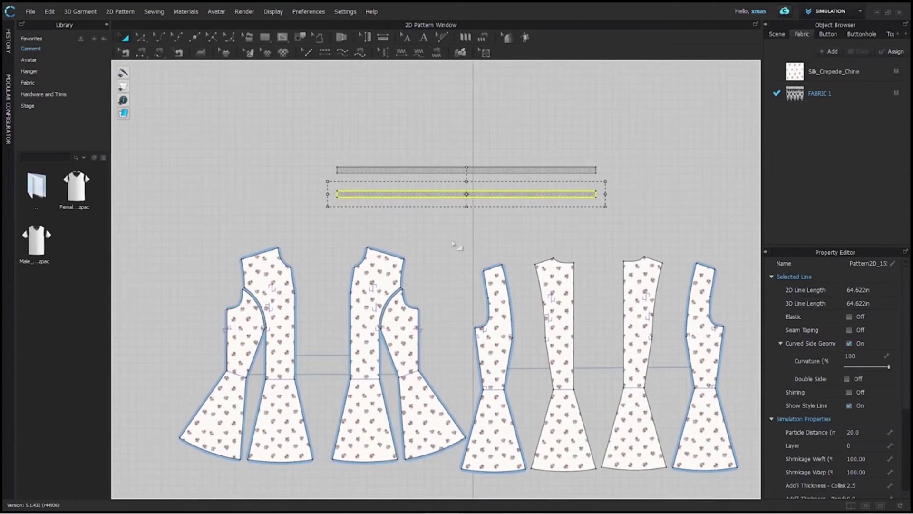
# Free-sew the upper lace strip's top edge to the hems of the four front dress panels in sequence
pyautogui.click(449, 249)
pyautogui.click(158, 53)
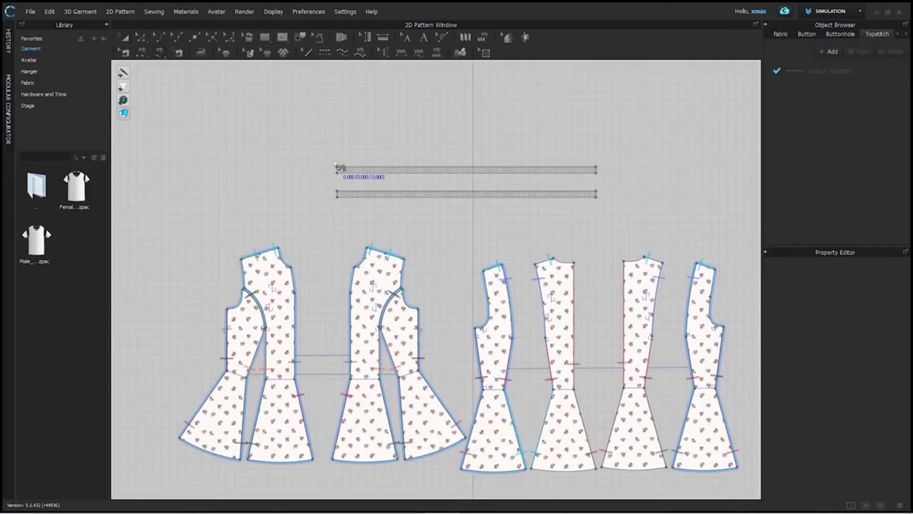
pyautogui.click(338, 167)
pyautogui.keyDown('shift'); pyautogui.click(180, 437); pyautogui.keyUp('shift')
pyautogui.keyDown('shift'); pyautogui.click(240, 460); pyautogui.keyUp('shift')
pyautogui.keyDown('shift'); pyautogui.click(248, 459); pyautogui.keyUp('shift')
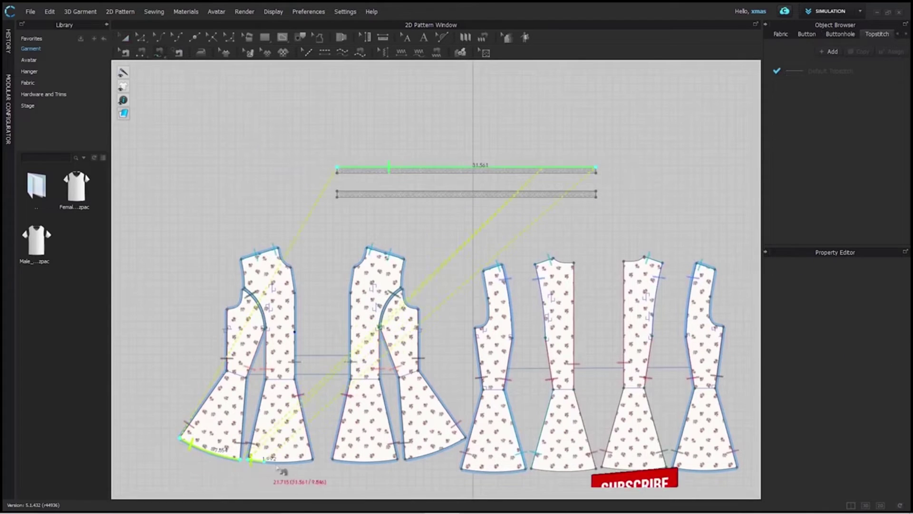
pyautogui.keyDown('shift'); pyautogui.click(313, 460); pyautogui.keyUp('shift')
pyautogui.keyDown('shift'); pyautogui.click(332, 460); pyautogui.keyUp('shift')
pyautogui.keyDown('shift'); pyautogui.click(397, 460); pyautogui.keyUp('shift')
pyautogui.click(413, 464)
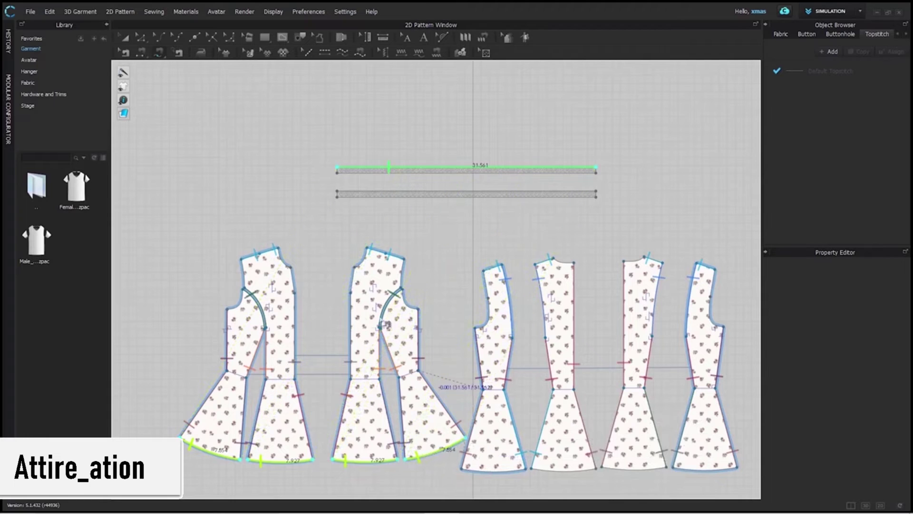
# Free-sew the lower lace strip's top edge to the hems of the four back dress panels in sequence
pyautogui.click(596, 192)
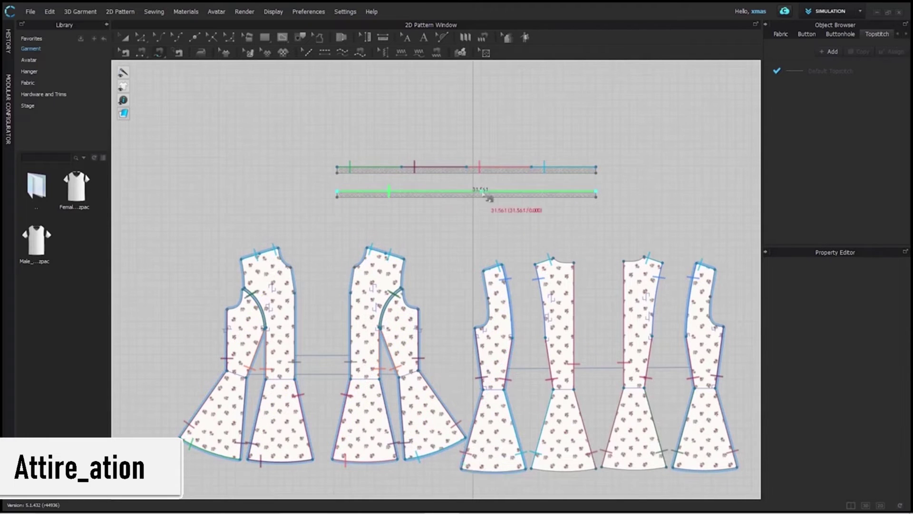
pyautogui.keyDown('shift'); pyautogui.click(461, 469); pyautogui.keyUp('shift')
pyautogui.keyDown('shift'); pyautogui.click(526, 469); pyautogui.keyUp('shift')
pyautogui.keyDown('shift'); pyautogui.click(532, 469); pyautogui.keyUp('shift')
pyautogui.keyDown('shift'); pyautogui.click(596, 469); pyautogui.keyUp('shift')
pyautogui.keyDown('shift'); pyautogui.click(602, 468); pyautogui.keyUp('shift')
pyautogui.keyDown('shift'); pyautogui.click(666, 467); pyautogui.keyUp('shift')
pyautogui.keyDown('shift'); pyautogui.click(673, 467); pyautogui.keyUp('shift')
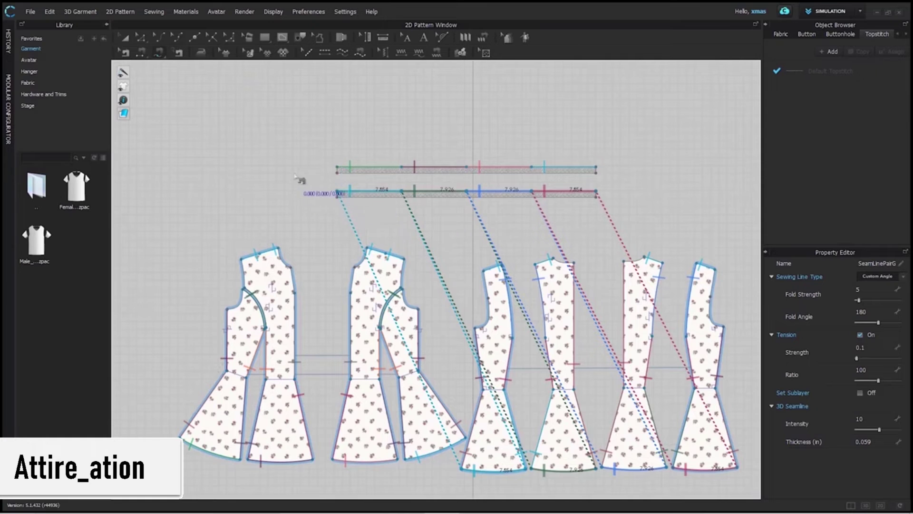
pyautogui.click(124, 35)
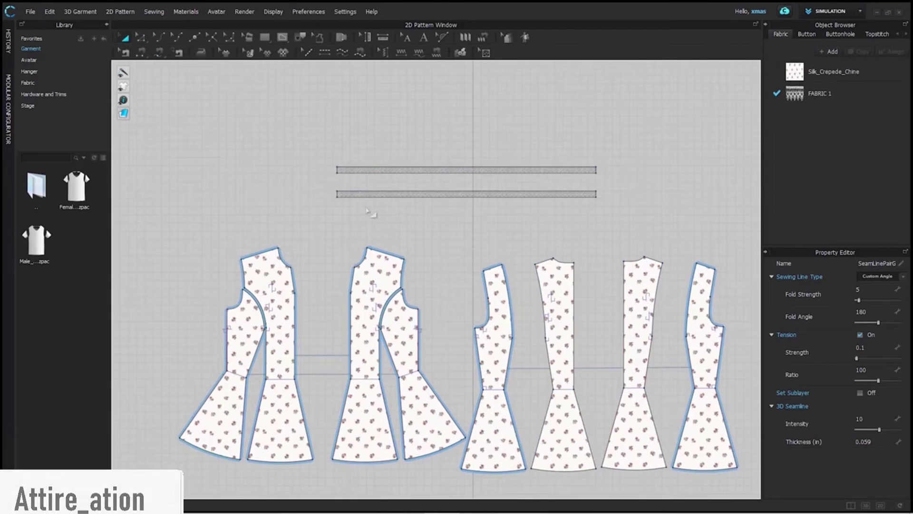
# Enlarge the 3D view and superimpose the lace strips onto the dress hem
pyautogui.click(866, 505)
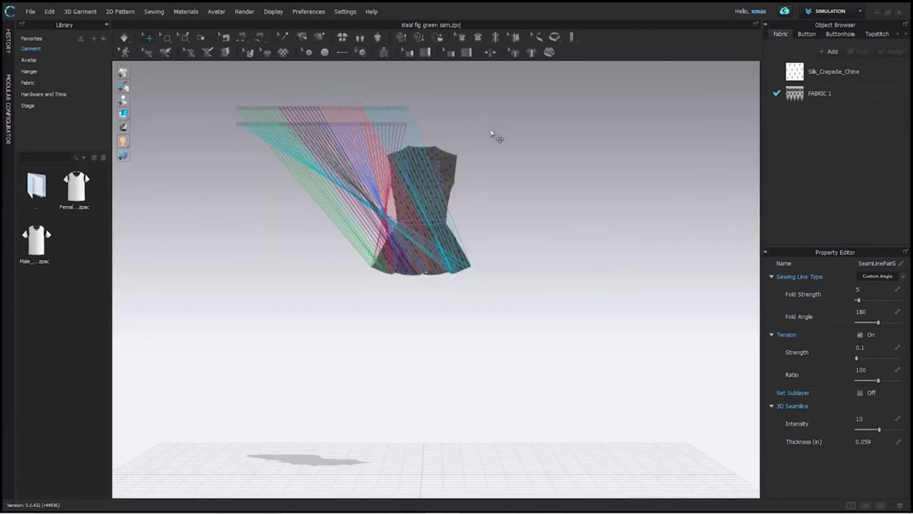
pyautogui.moveTo(488, 173); pyautogui.dragTo(467, 194, button='right')
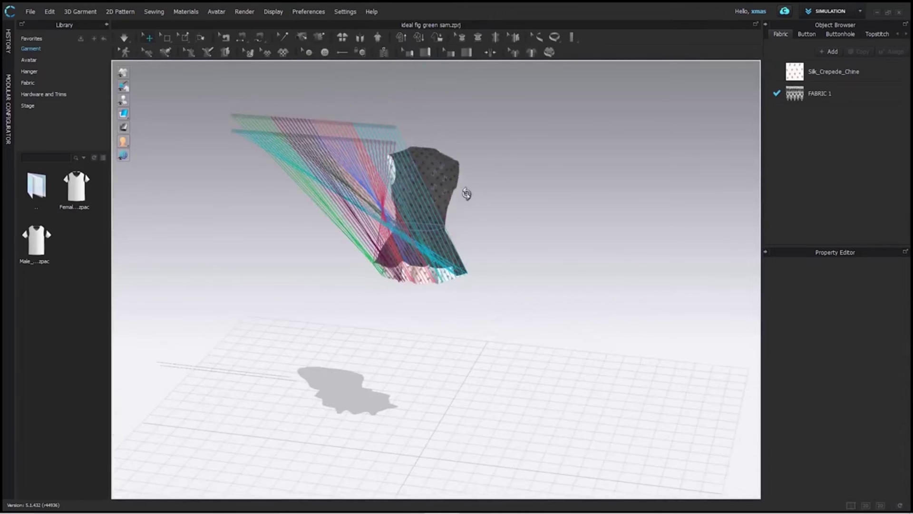
pyautogui.click(367, 126)
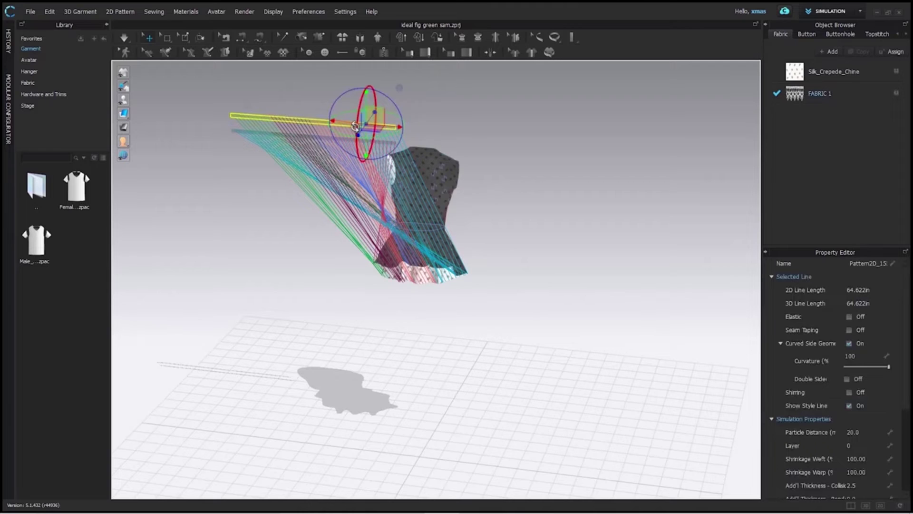
pyautogui.rightClick(354, 126)
pyautogui.click(459, 423)
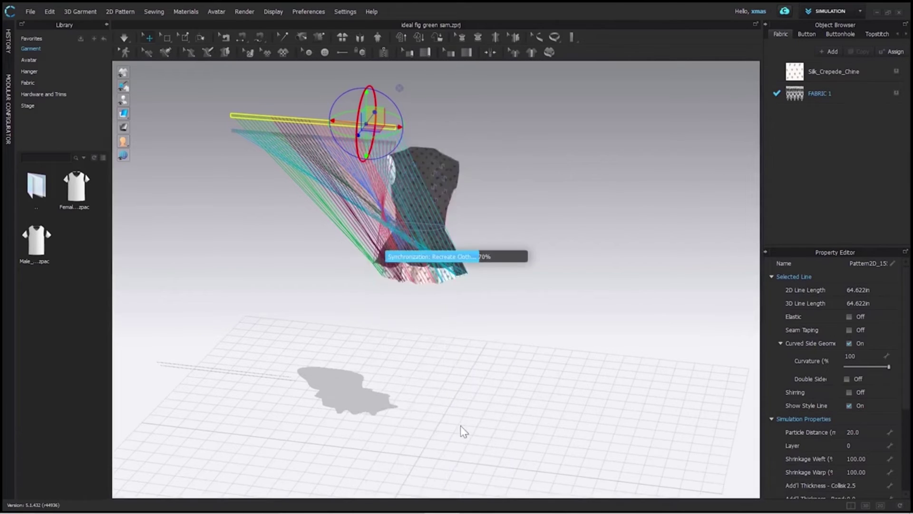
pyautogui.moveTo(418, 284)
pyautogui.mouseDown(button='right')
pyautogui.moveTo(418, 266)
pyautogui.moveTo(419, 295)
pyautogui.mouseUp(button='right')
pyautogui.rightClick(368, 295)
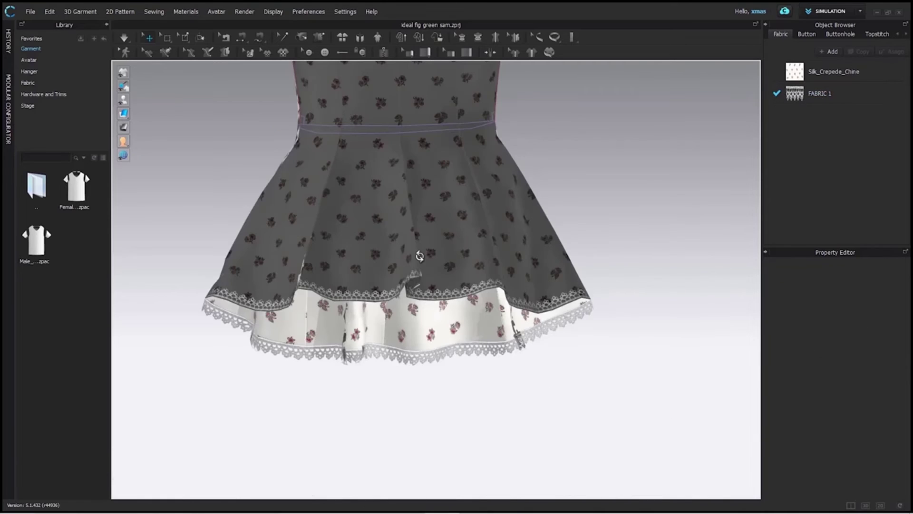
# Show the avatar and simulate the dress on it, checking how the lace hangs around the hem
pyautogui.moveTo(419, 256); pyautogui.dragTo(476, 347, button='right')
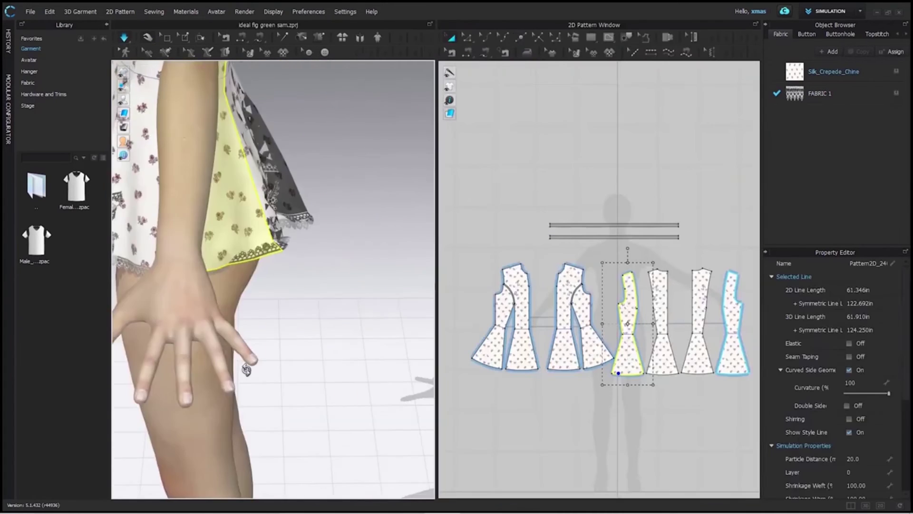
pyautogui.moveTo(247, 370); pyautogui.dragTo(292, 310, button='right')
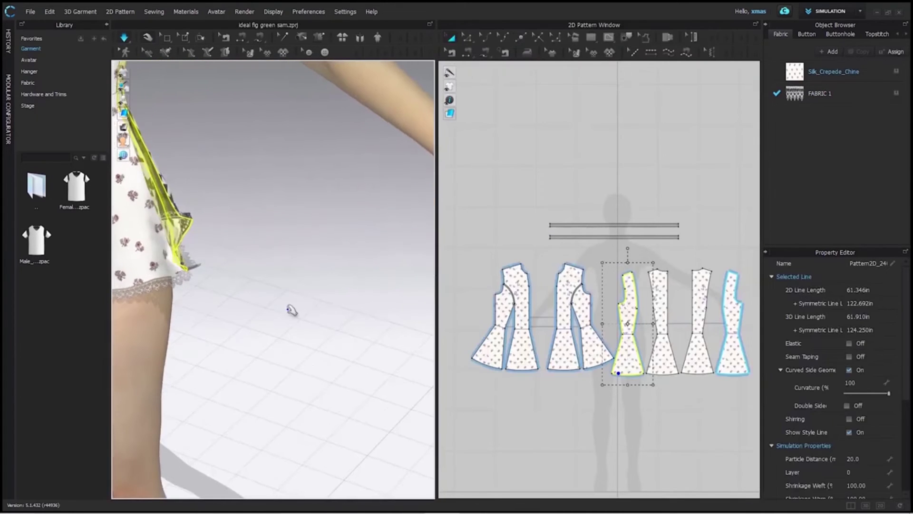
pyautogui.click(236, 291)
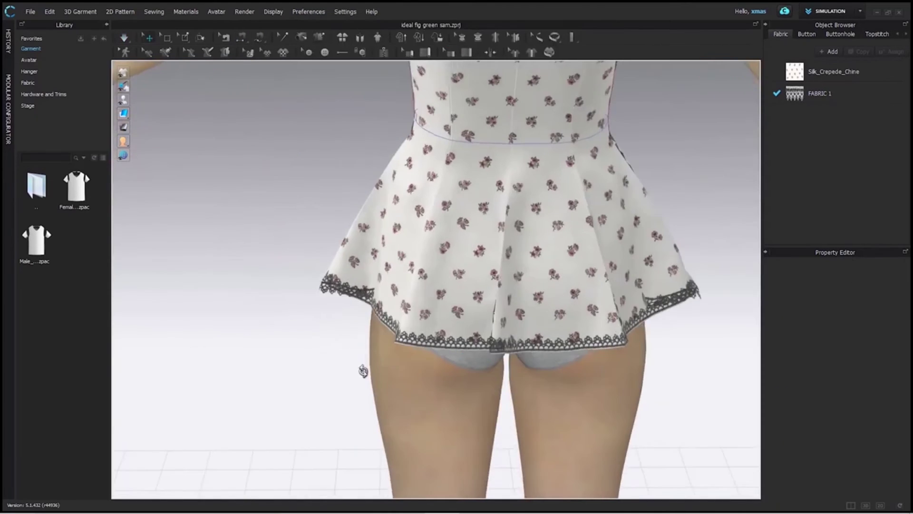
pyautogui.moveTo(363, 373); pyautogui.dragTo(262, 303, button='right')
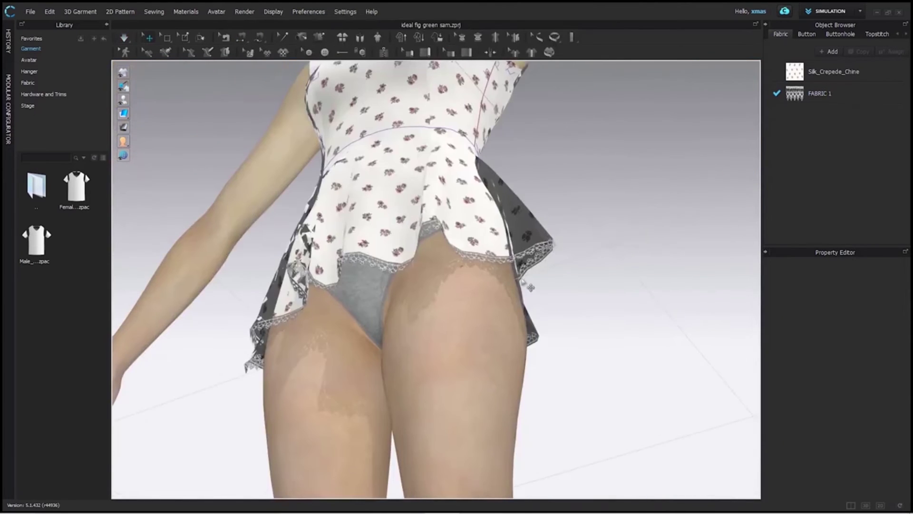
# Strengthen the back hem's lace strip while simulating to straighten it out, and unstrengthen it again
pyautogui.moveTo(530, 287); pyautogui.dragTo(396, 347, button='right')
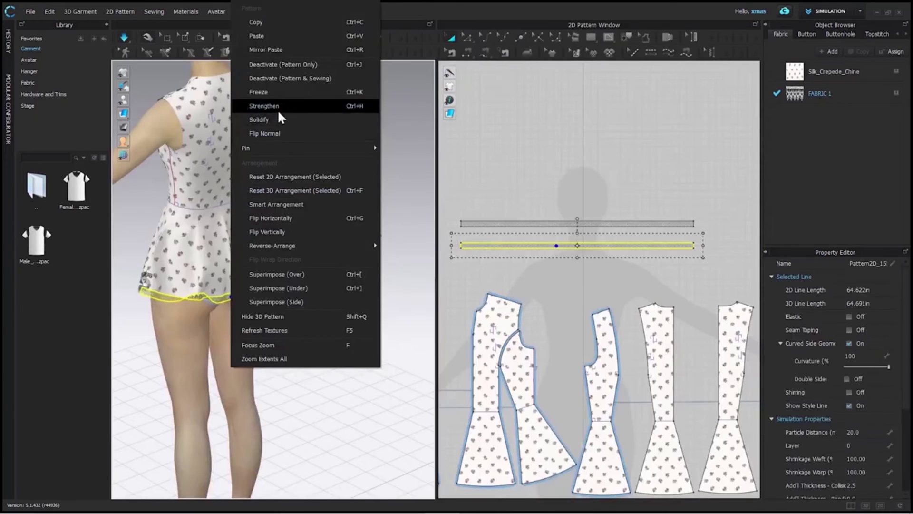
pyautogui.click(278, 110)
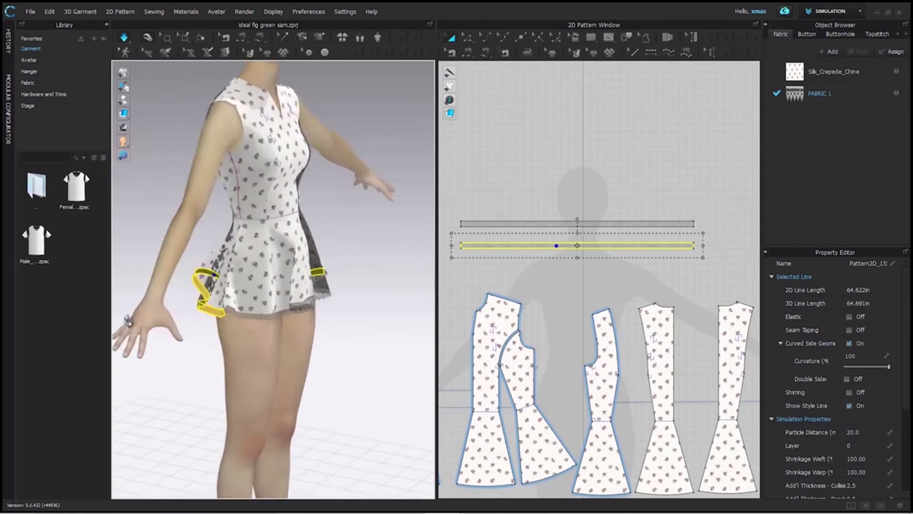
pyautogui.moveTo(127, 320); pyautogui.dragTo(256, 305, button='right')
pyautogui.rightClick(248, 291)
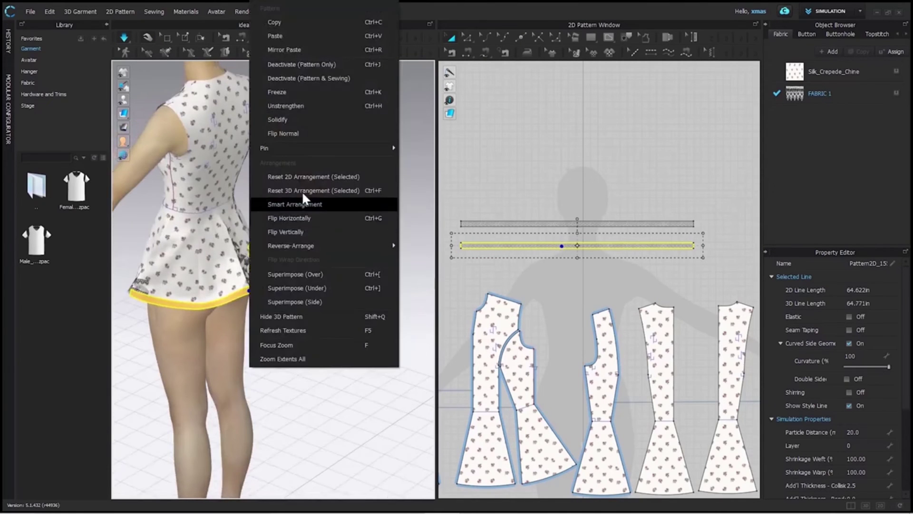
pyautogui.click(292, 99)
pyautogui.click(353, 310)
# View the dress from the front with the avatar hidden, stop the simulation and start an interactive render
pyautogui.moveTo(342, 319); pyautogui.dragTo(142, 325, button='right')
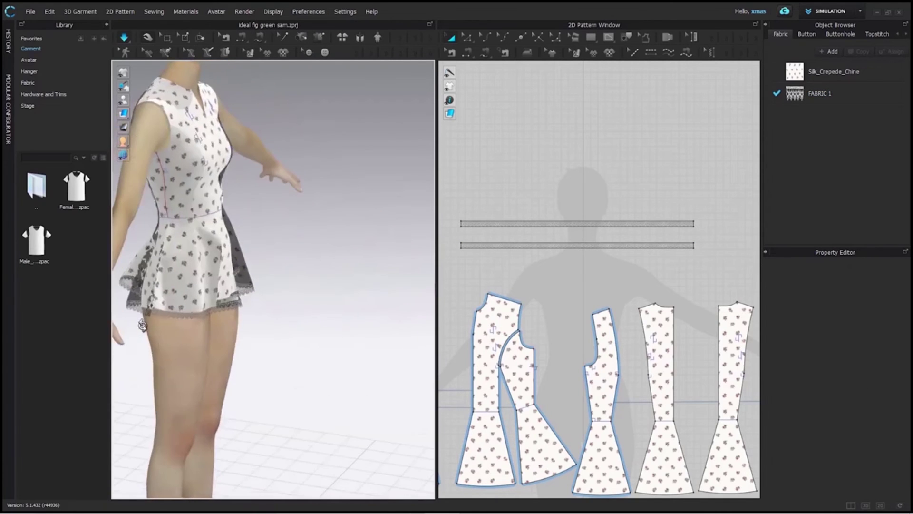
pyautogui.moveTo(307, 289); pyautogui.dragTo(263, 293, button='right')
pyautogui.press('2')
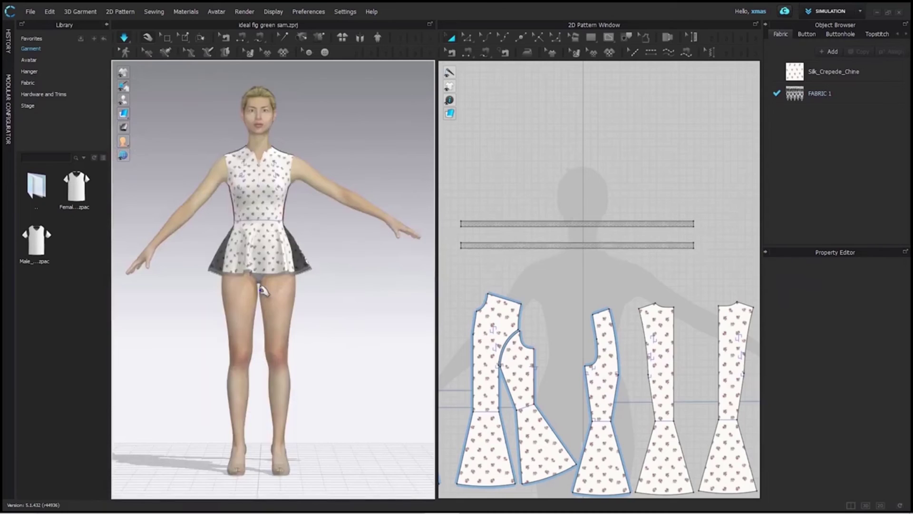
pyautogui.press('F6')
pyautogui.click(444, 39)
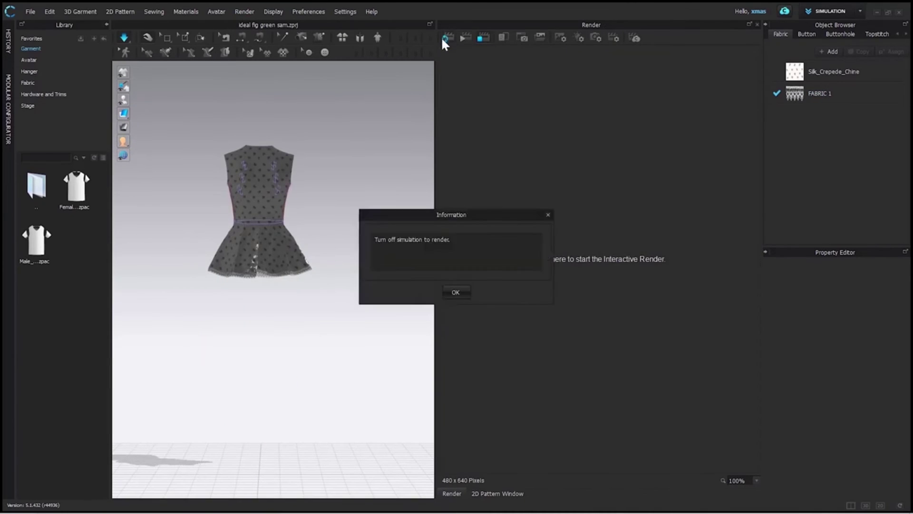
pyautogui.click(457, 292)
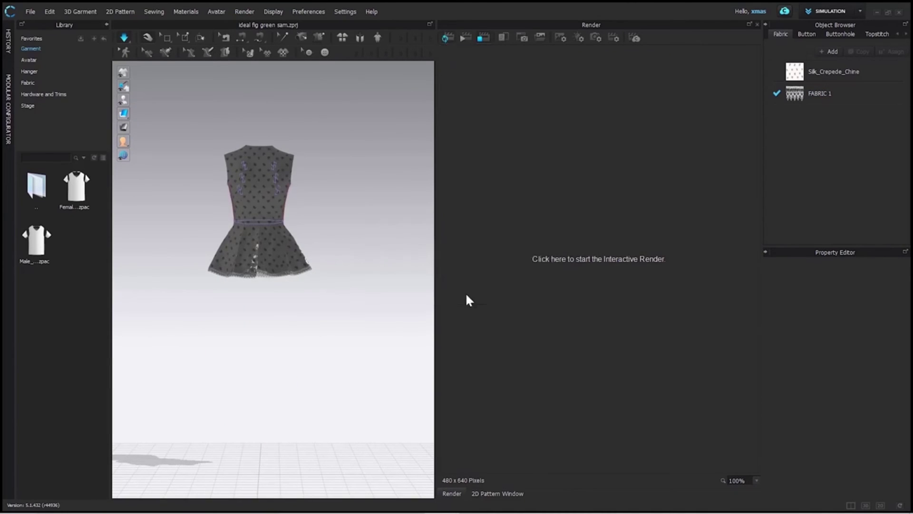
pyautogui.click(482, 97)
pyautogui.scroll(3, 333, 295)
pyautogui.scroll(3, 349, 225)
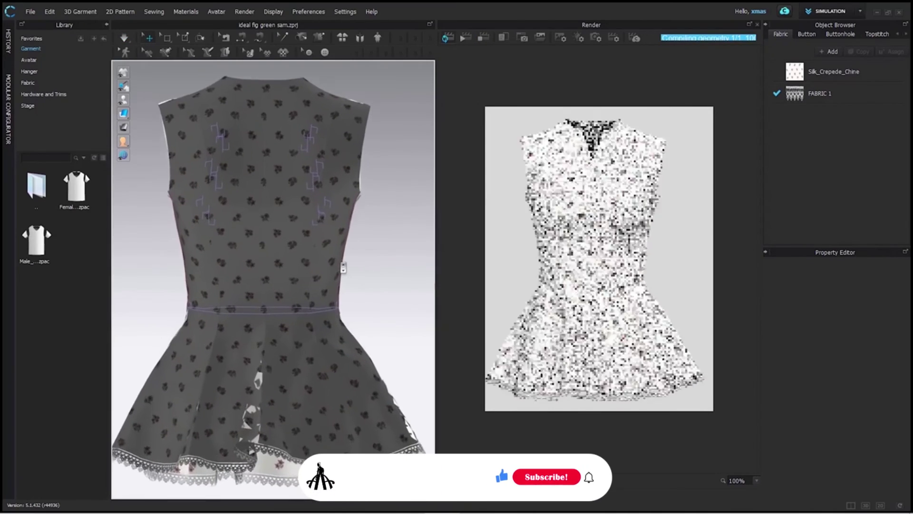
# Run the simulation and pull the skirt panels near the hem to even out the drape, then stop simulating
pyautogui.moveTo(267, 428); pyautogui.dragTo(257, 440)
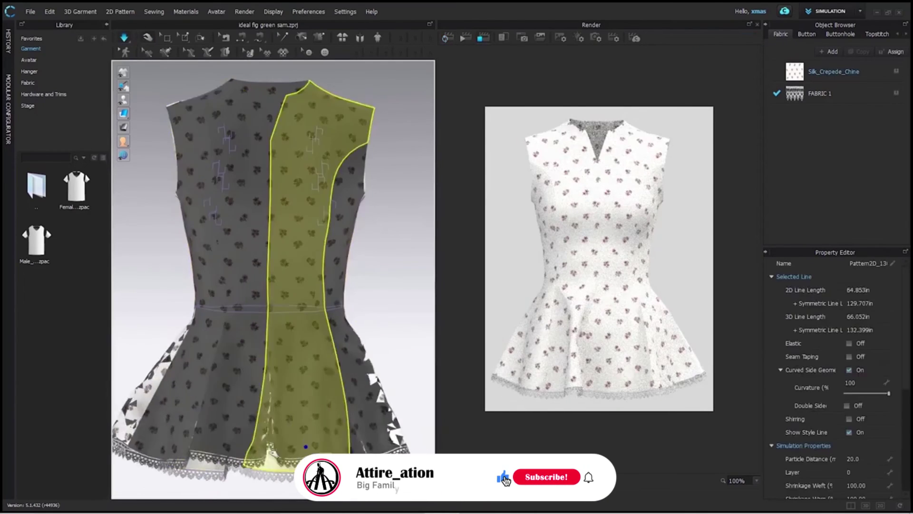
pyautogui.moveTo(157, 423); pyautogui.dragTo(140, 426)
pyautogui.moveTo(214, 428); pyautogui.dragTo(200, 432)
pyautogui.moveTo(404, 416); pyautogui.dragTo(422, 421)
pyautogui.press('space')
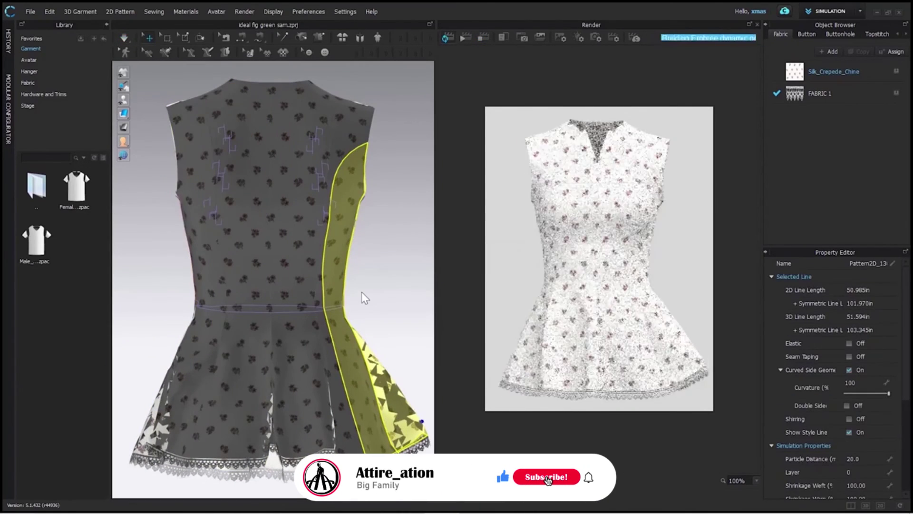
# Set the render image size to 1280 x 720 in landscape orientation, framing the skirt's lace hem
pyautogui.click(560, 38)
pyautogui.click(879, 317)
pyautogui.click(875, 333)
pyautogui.scroll(-3, 299, 311)
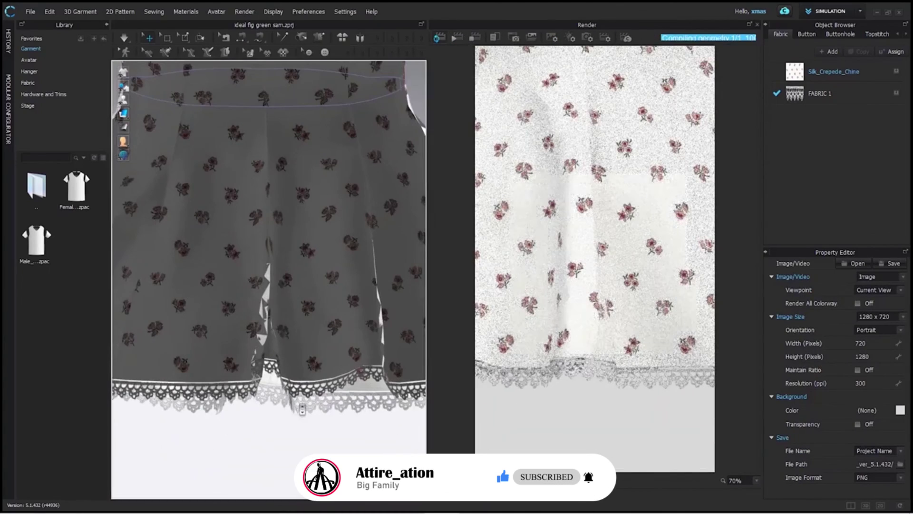
pyautogui.scroll(2, 302, 409)
pyautogui.click(877, 329)
pyautogui.click(869, 339)
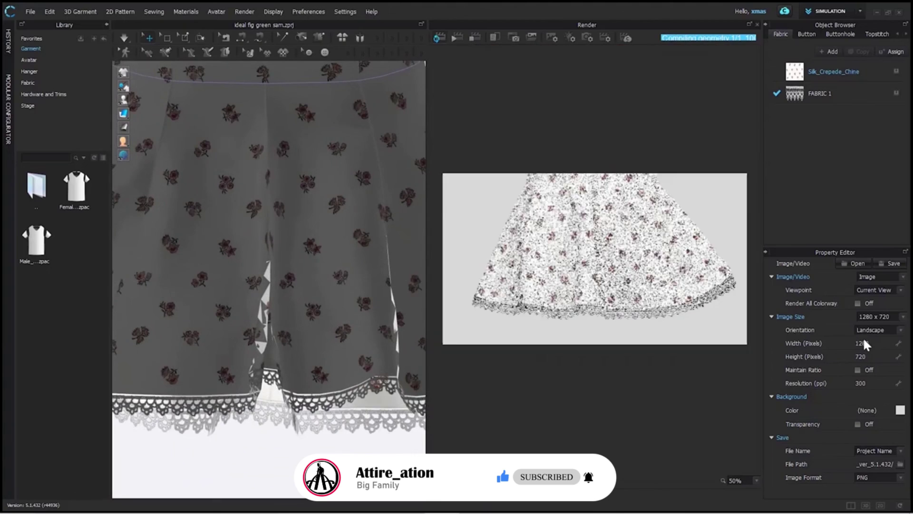